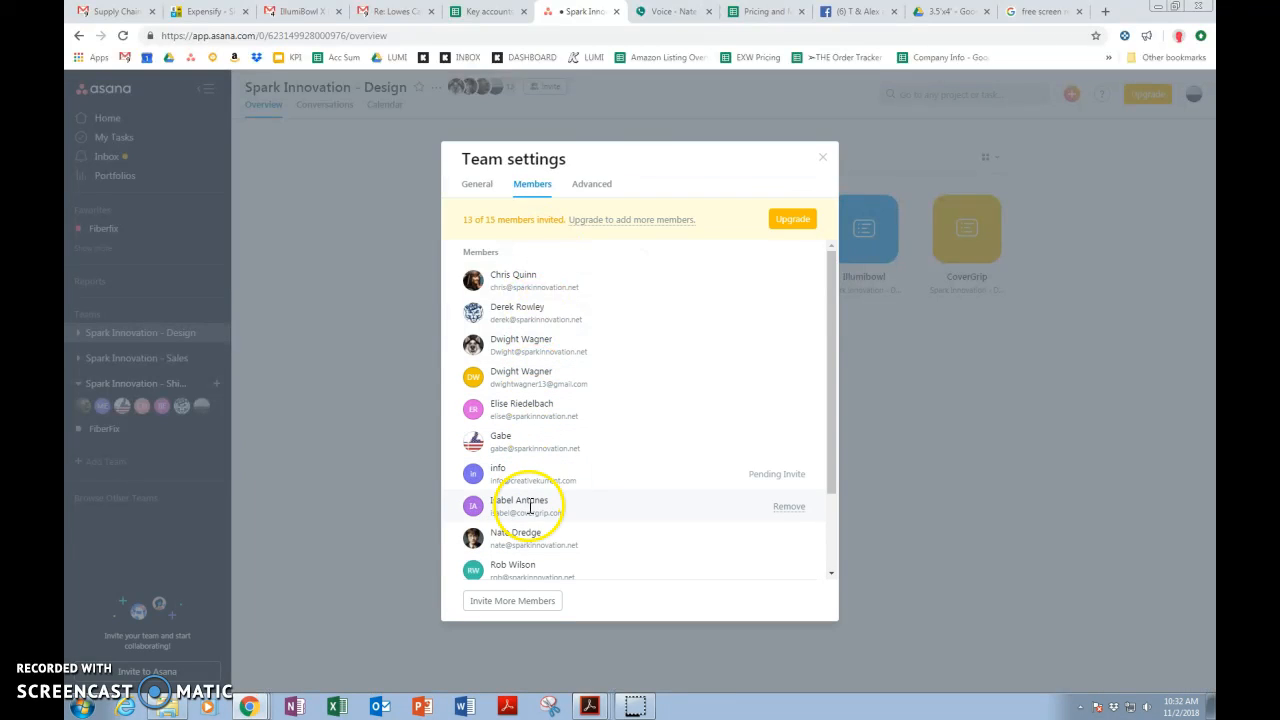
# Close the team settings and open the ACE (Hackett) task in the Sales team's CoverGrip project
pyautogui.click(821, 158)
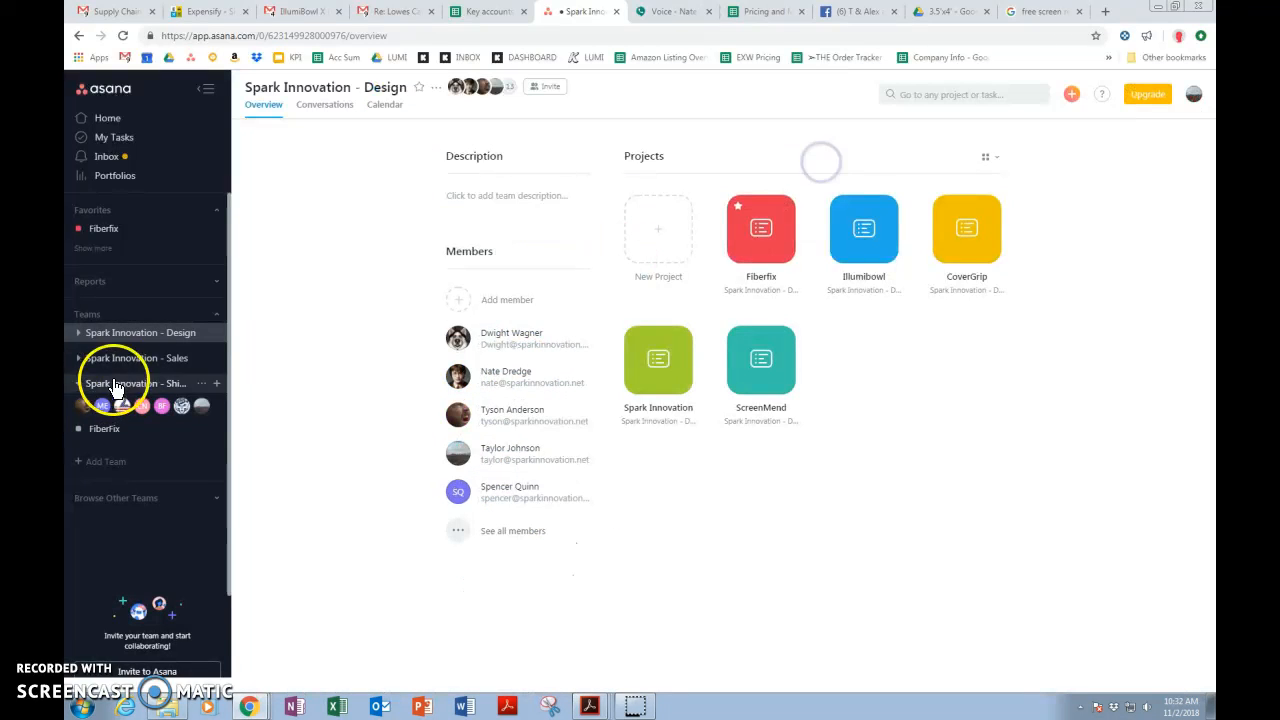
pyautogui.click(80, 359)
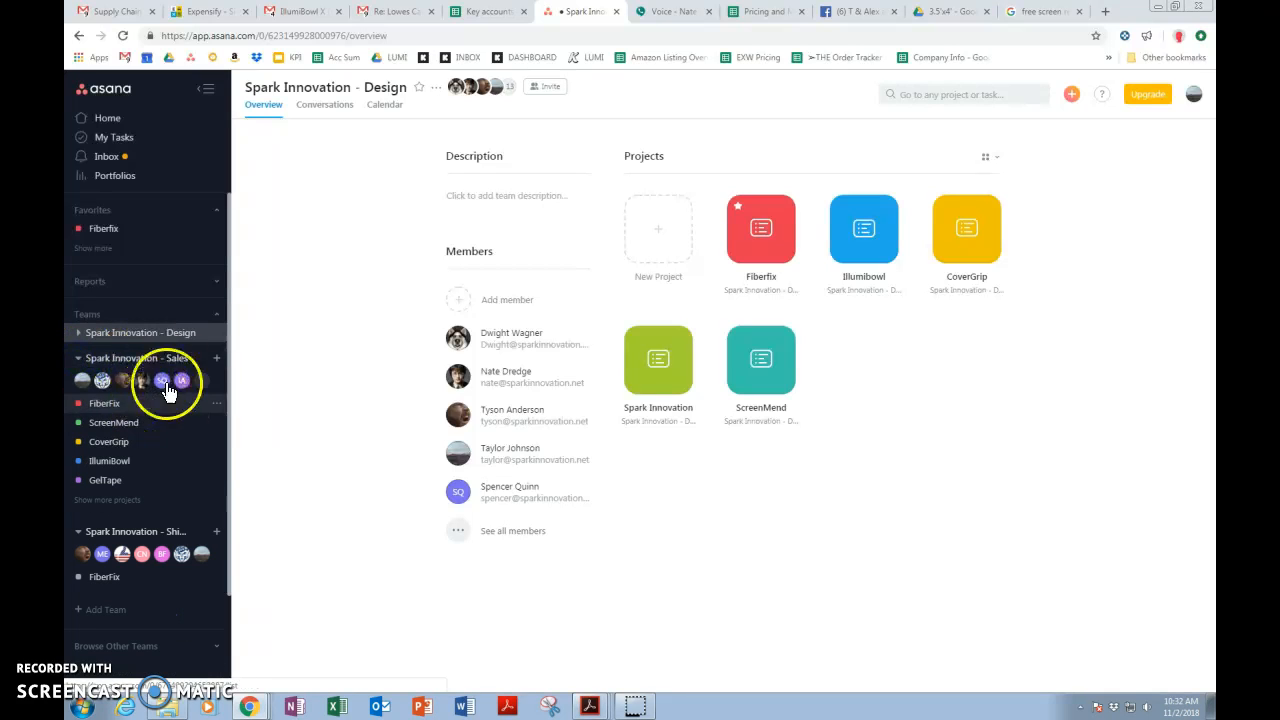
pyautogui.click(115, 444)
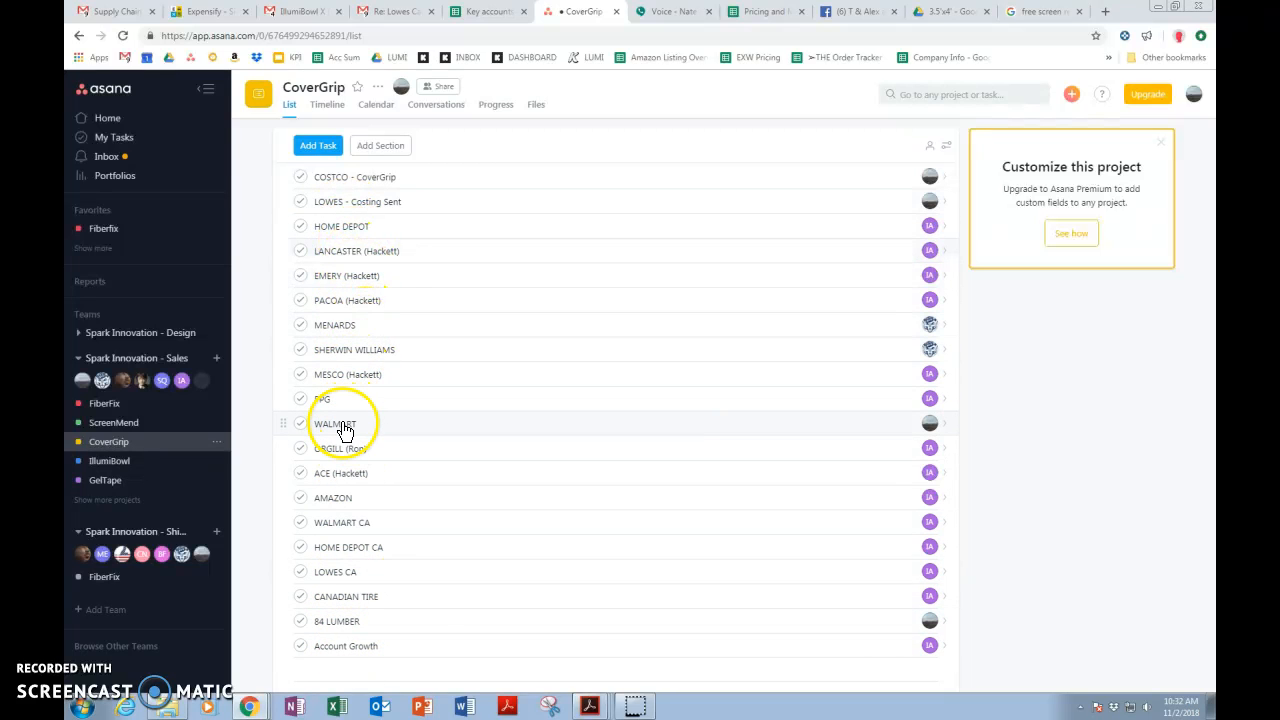
pyautogui.click(355, 480)
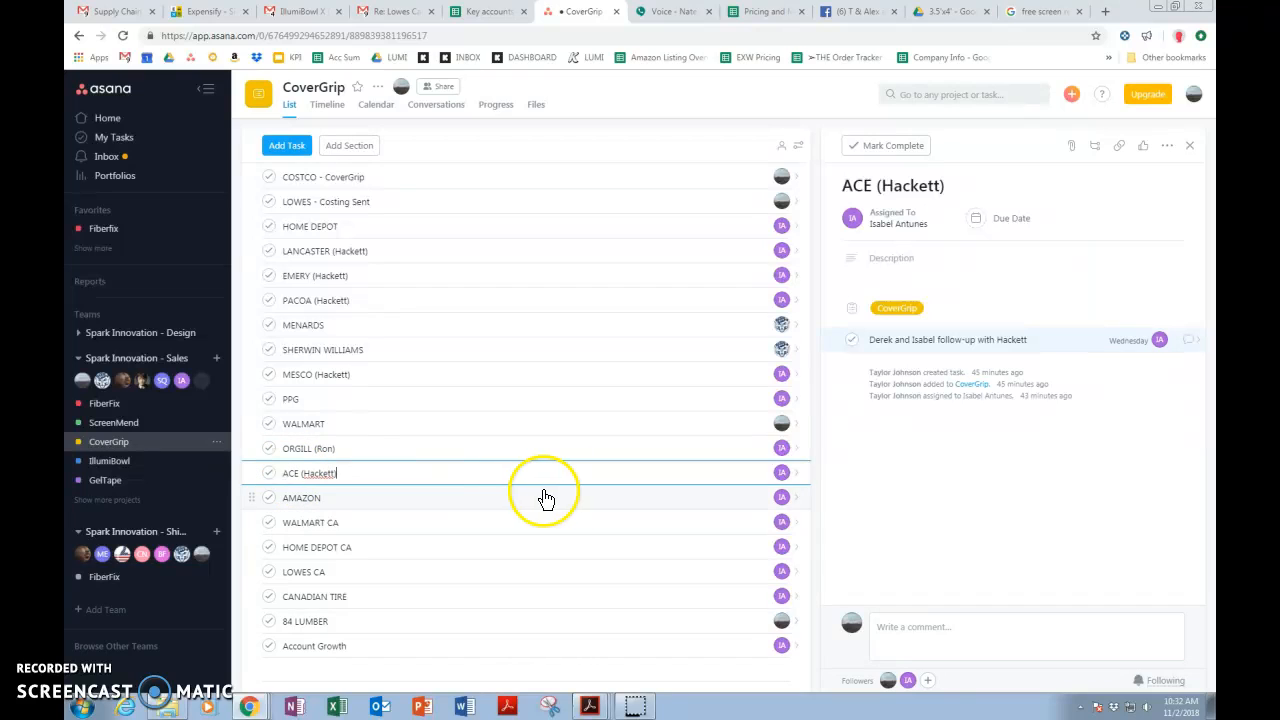
pyautogui.moveTo(786, 484)
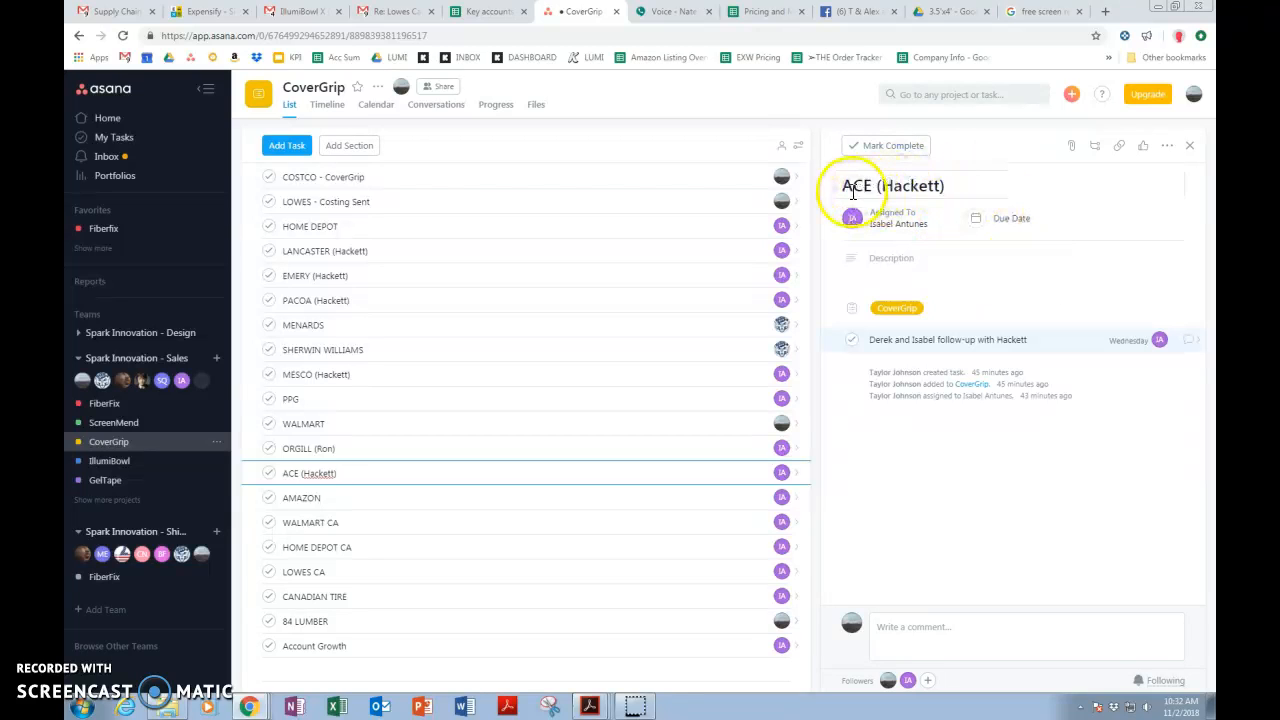
pyautogui.moveTo(843, 191); pyautogui.dragTo(954, 188)
pyautogui.click(965, 188)
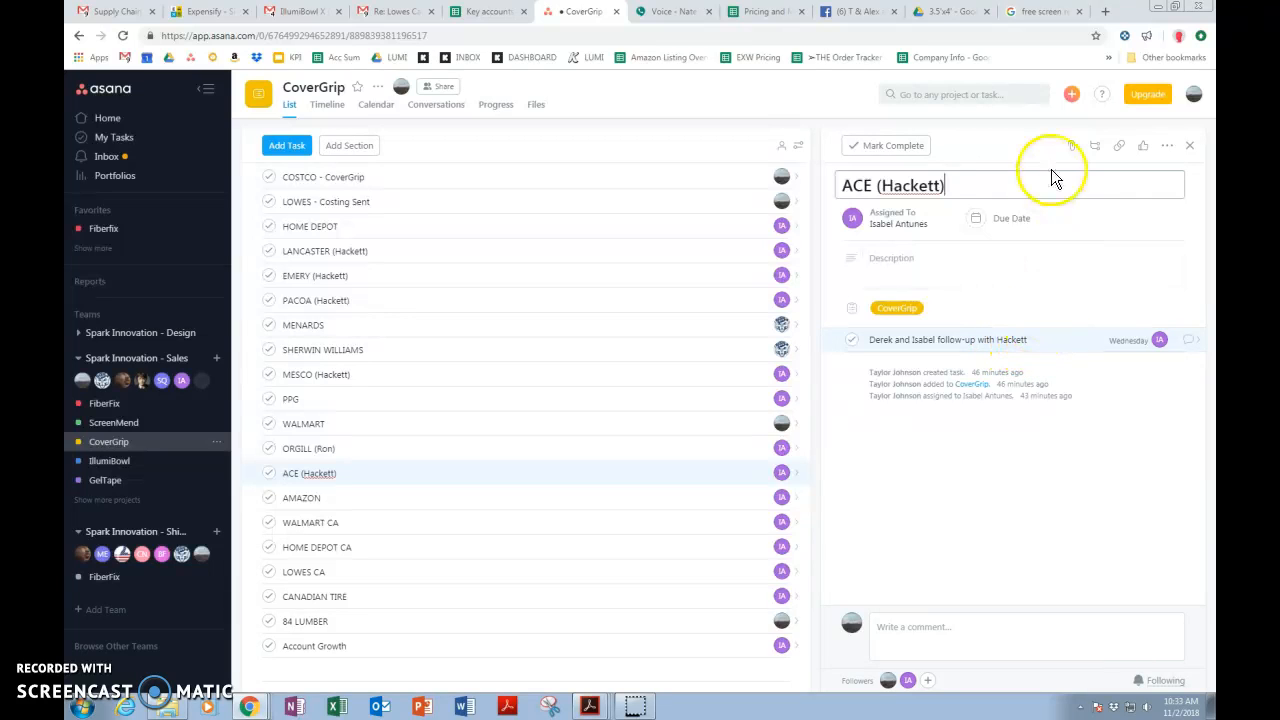
pyautogui.click(1040, 342)
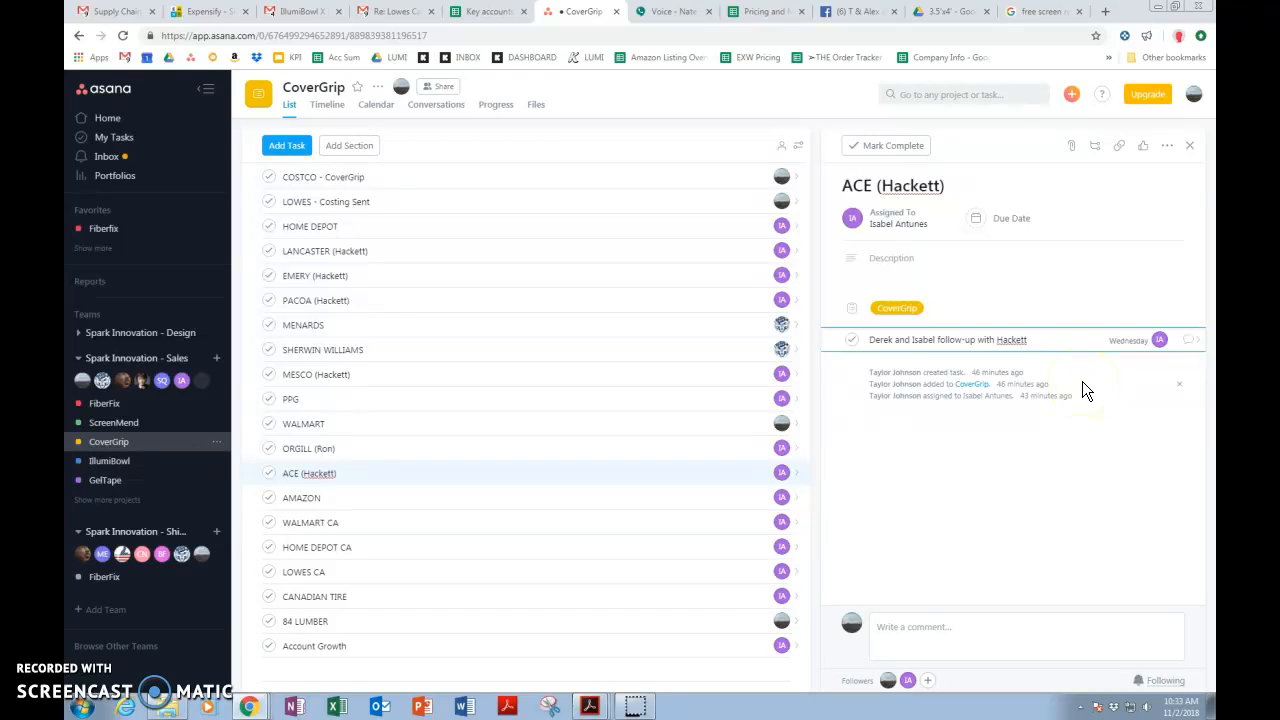
pyautogui.press('Return')
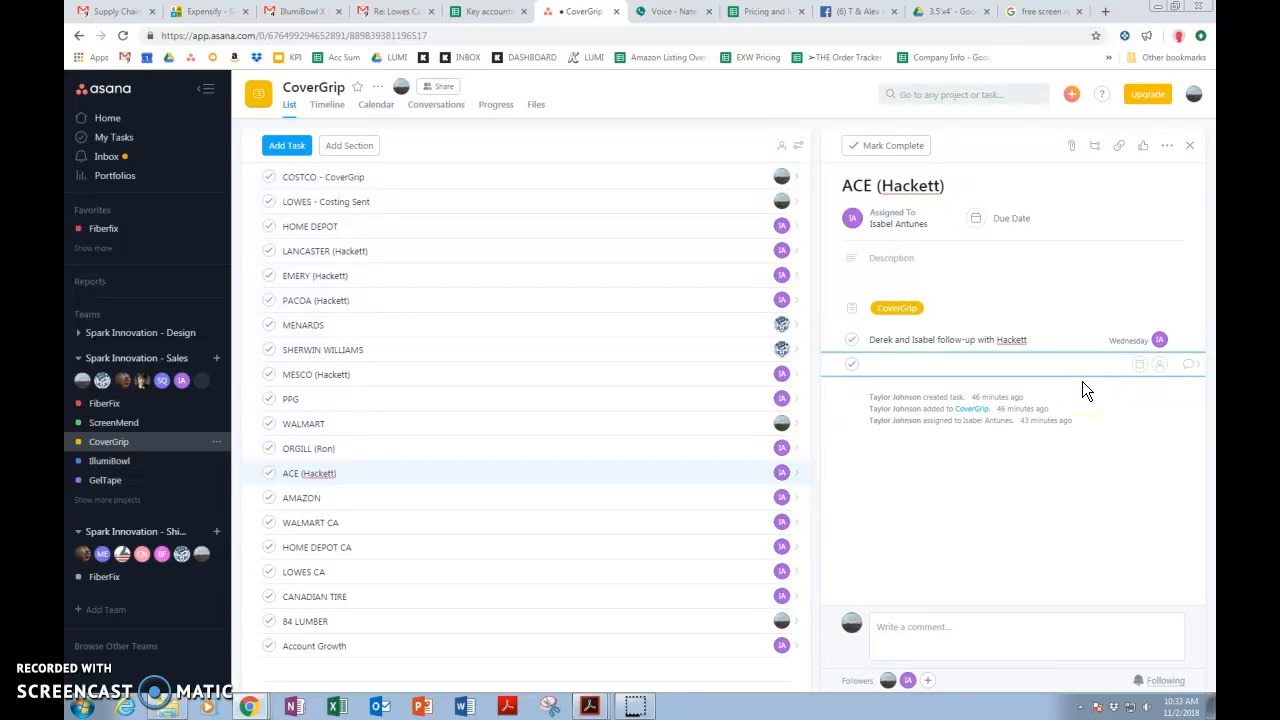
pyautogui.press('BackSpace')
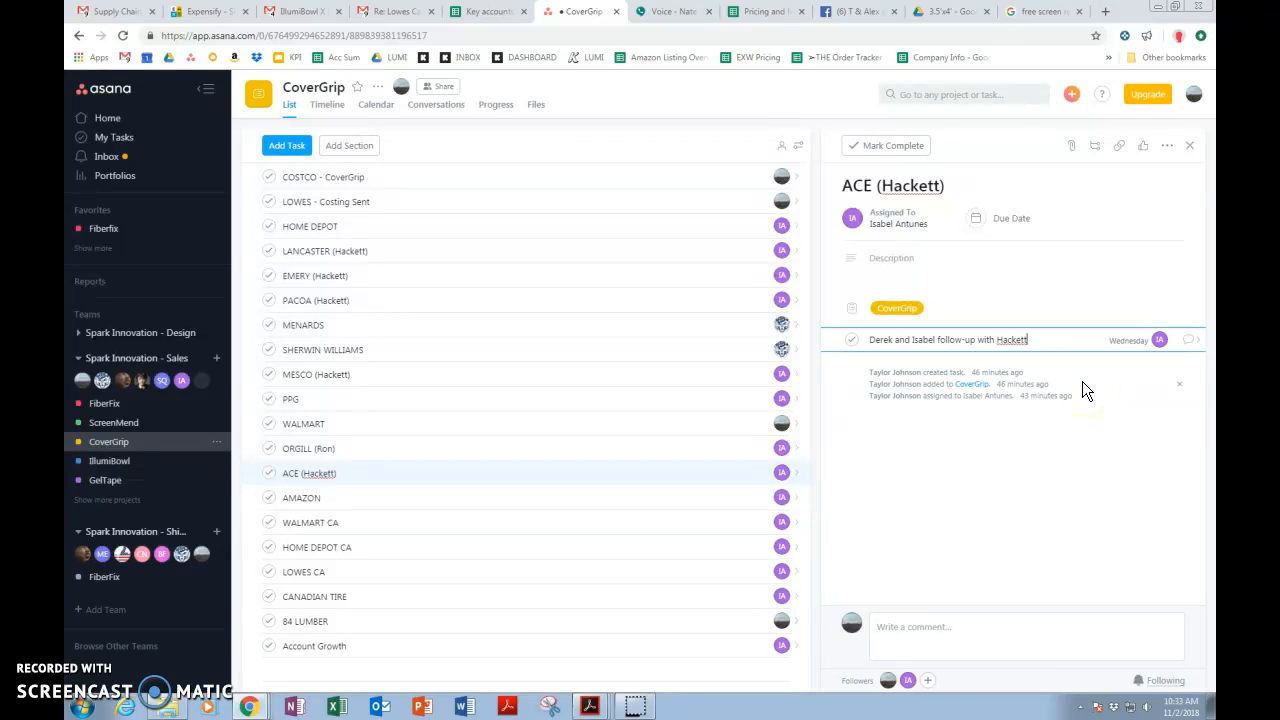
pyautogui.click(1097, 155)
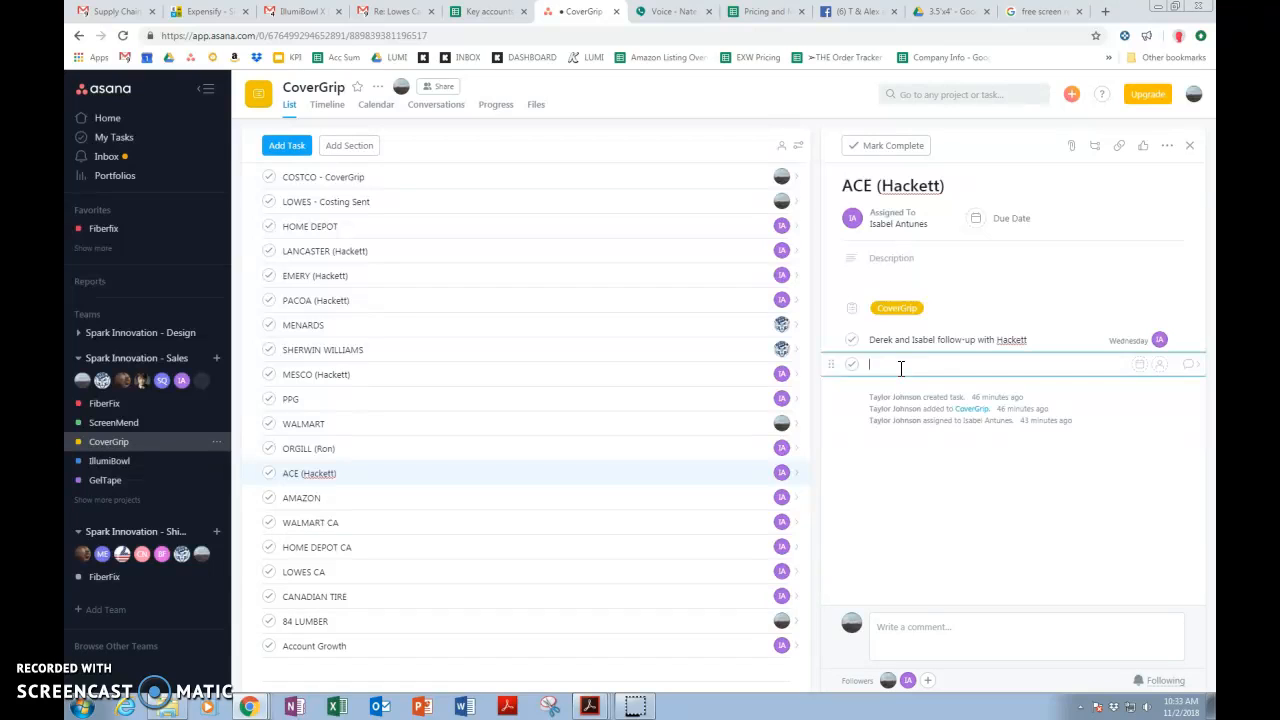
pyautogui.press('BackSpace')
# Copy the ACE (Hackett) follow-up subtask's text, mark that subtask complete, and add a new subtask with the same text
pyautogui.tripleClick(921, 339)
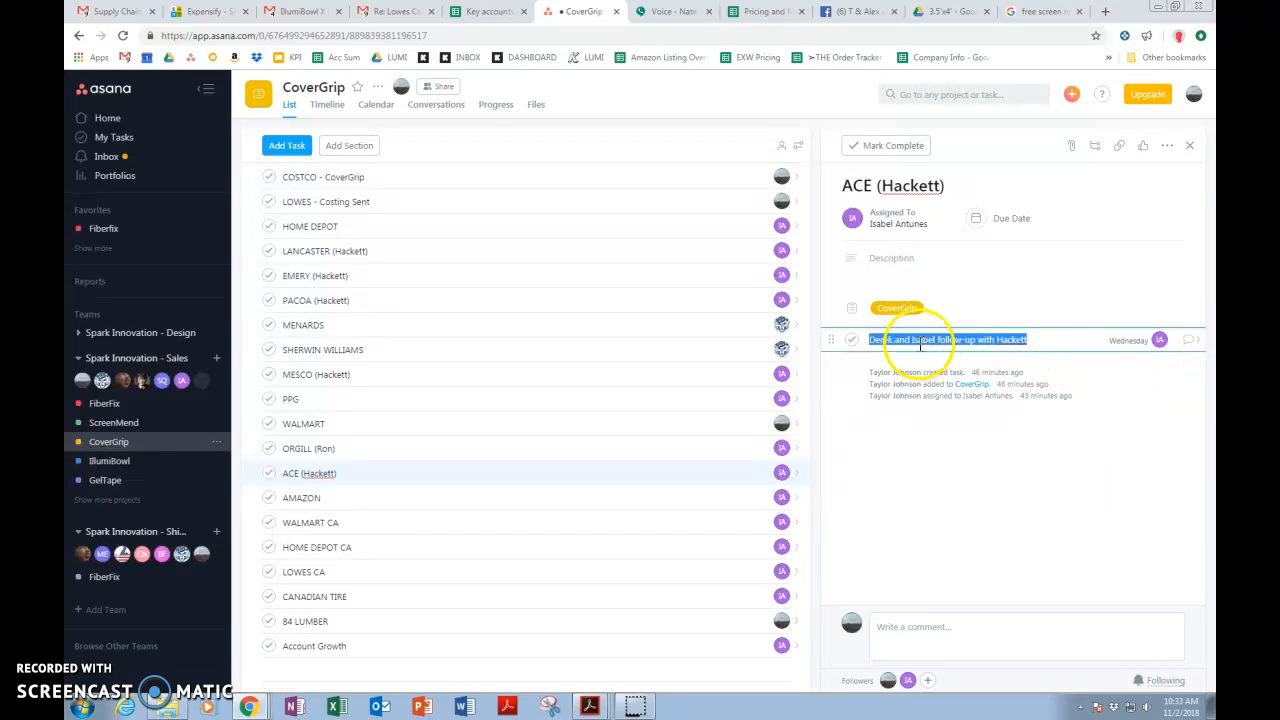
pyautogui.click(851, 342)
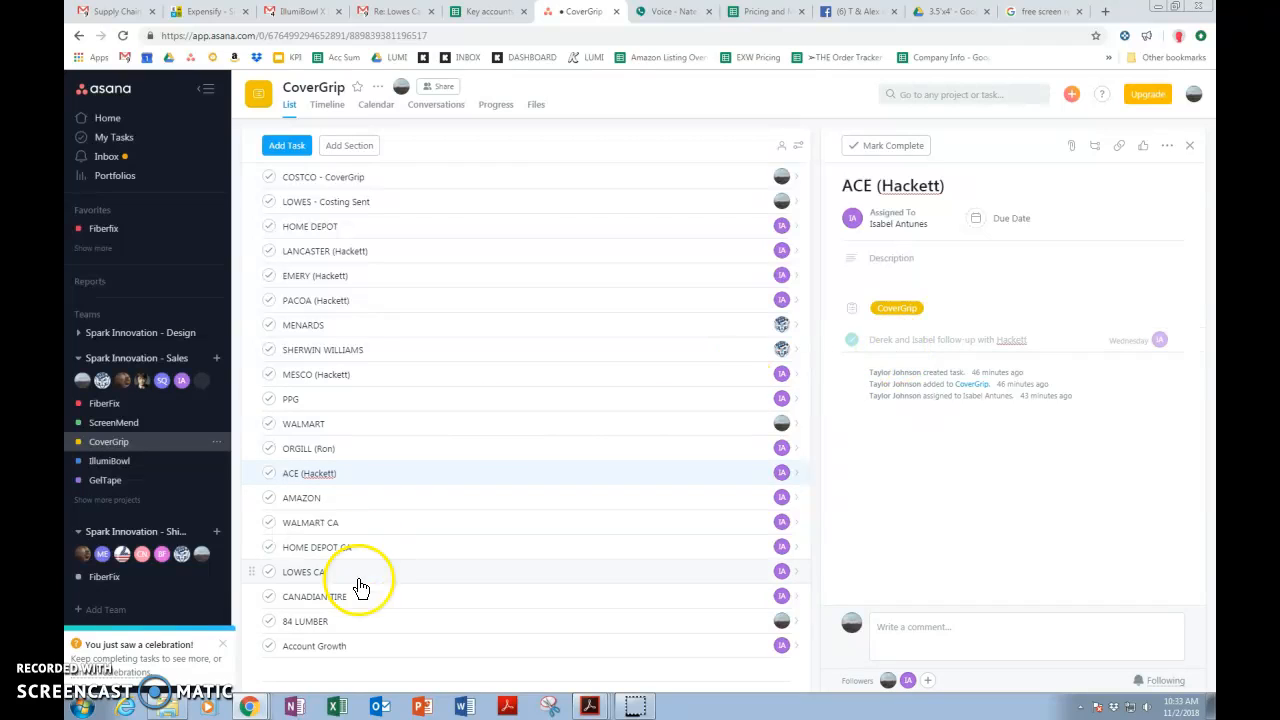
pyautogui.click(1094, 146)
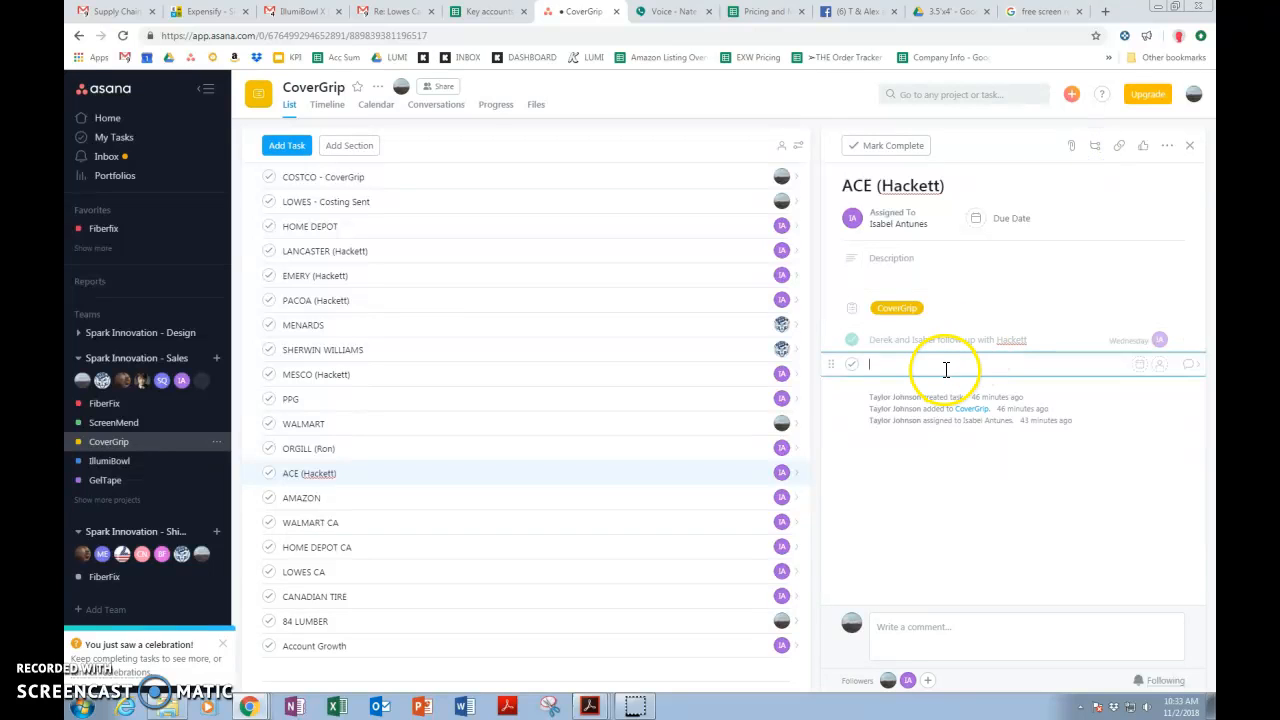
pyautogui.doubleClick(875, 365)
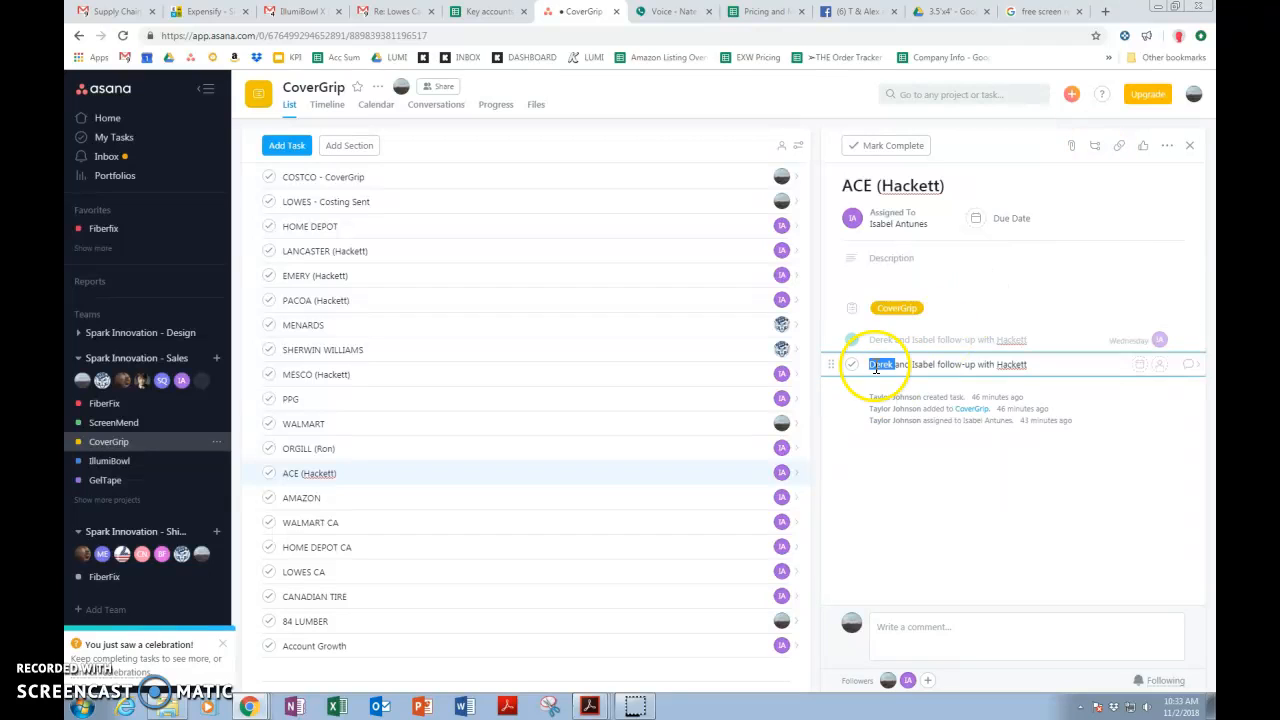
pyautogui.moveTo(873, 365); pyautogui.dragTo(1114, 363)
# Set the new follow-up subtask's due date to Wednesday and assign it to the parent task's assignee
pyautogui.click(1138, 364)
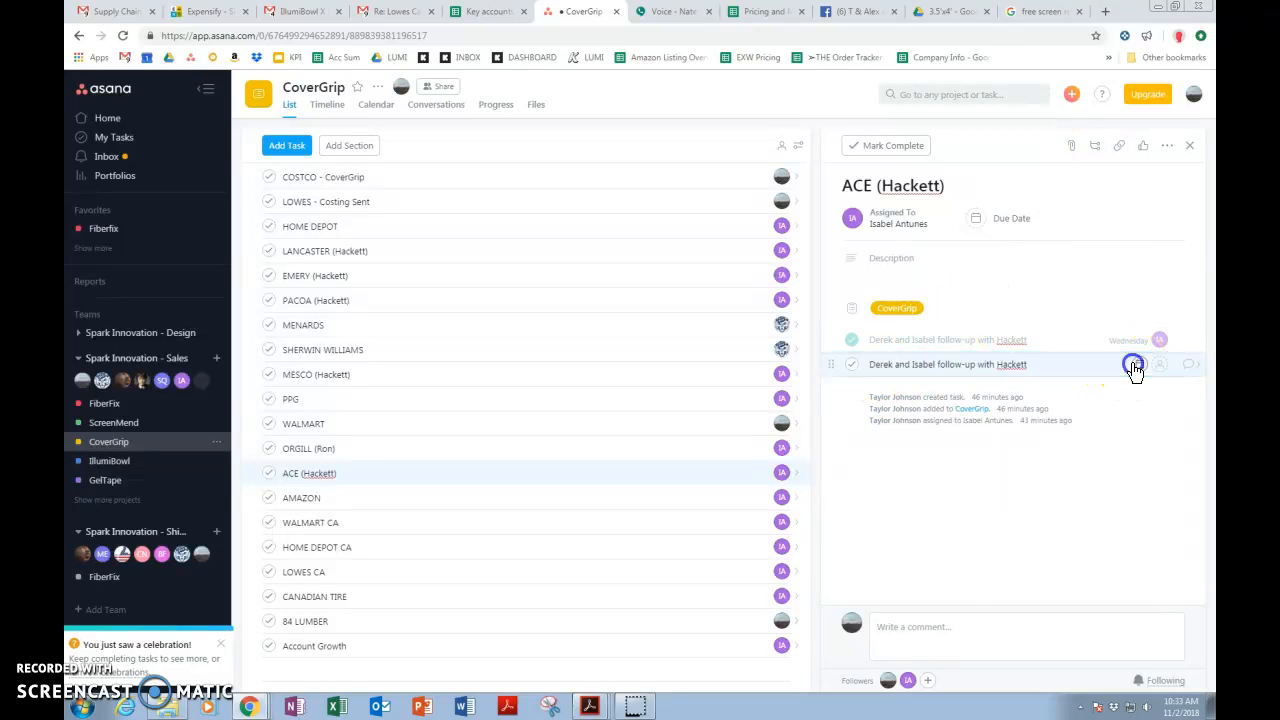
pyautogui.click(1064, 463)
pyautogui.click(1160, 366)
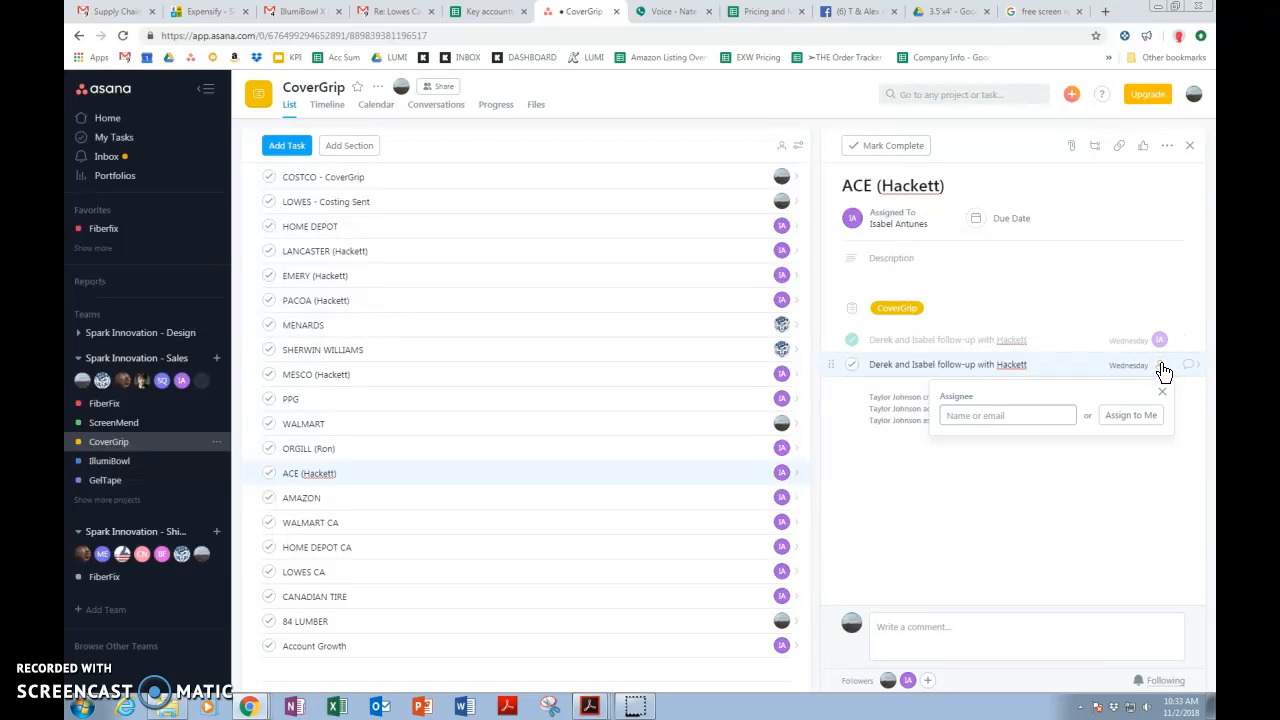
pyautogui.write('isa')
pyautogui.press('Return')
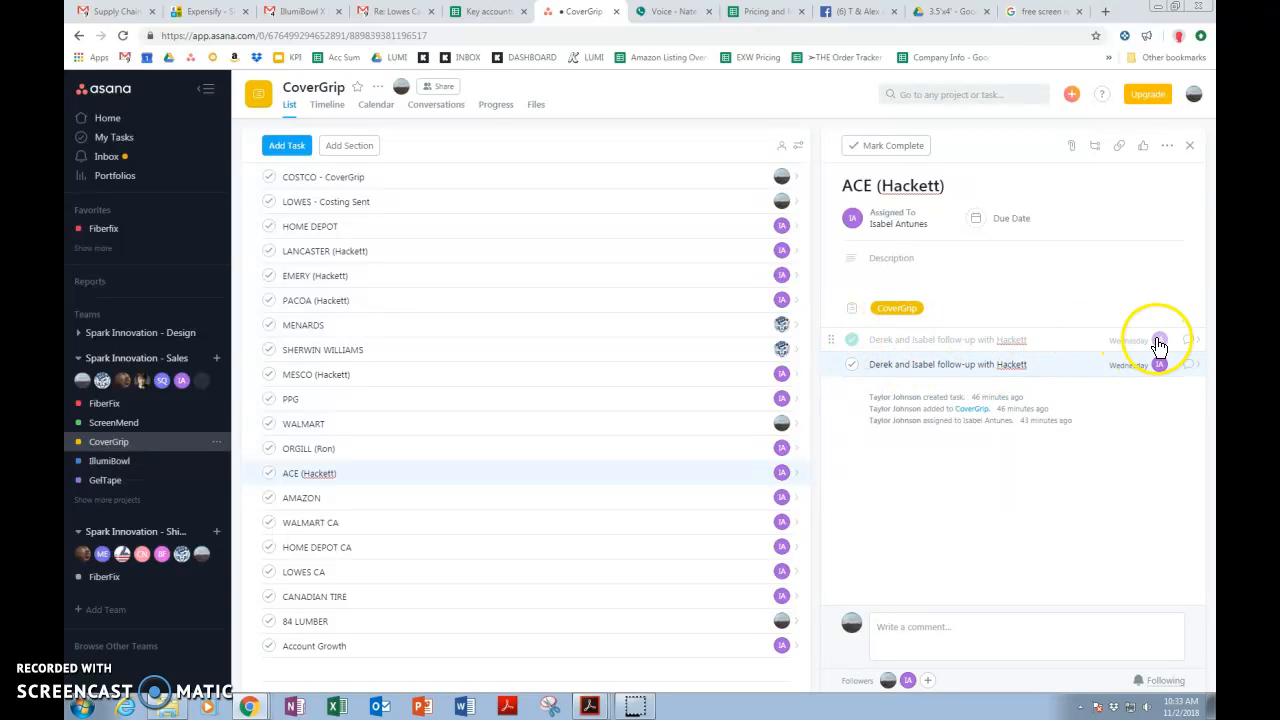
# Open the completed follow-up subtask, delete it, and return to the ACE (Hackett) task
pyautogui.click(1195, 339)
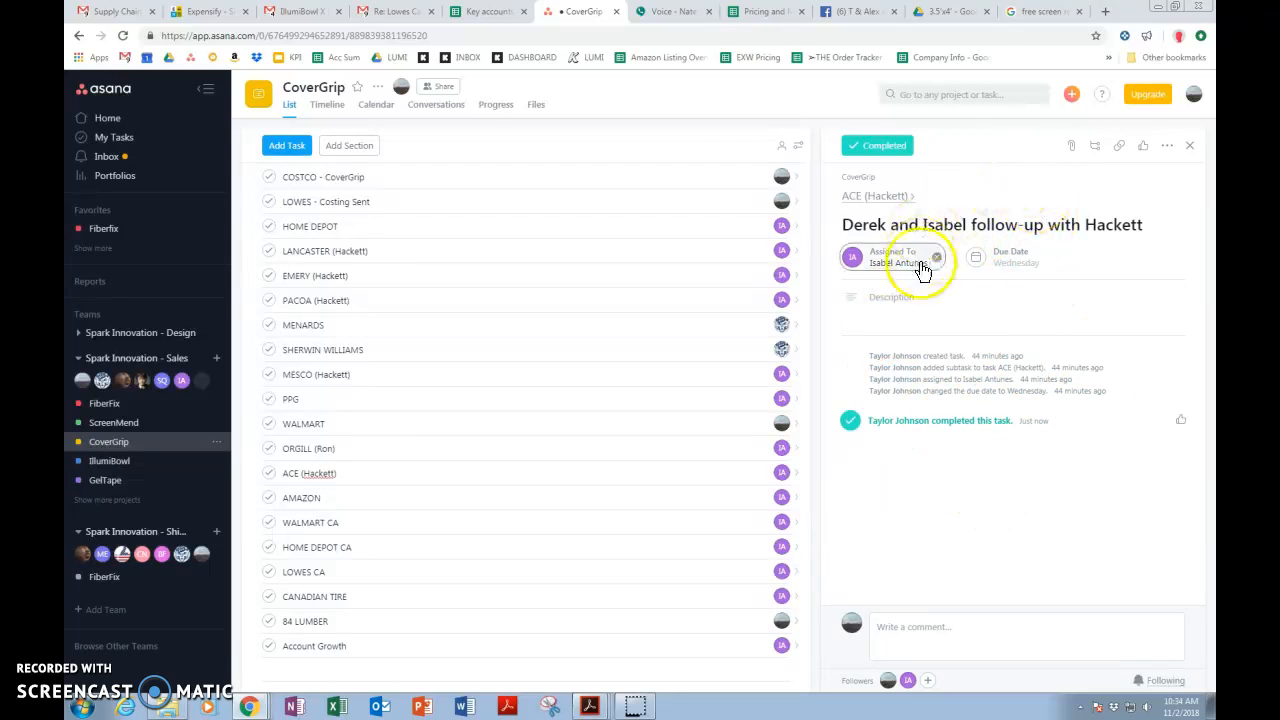
pyautogui.click(881, 198)
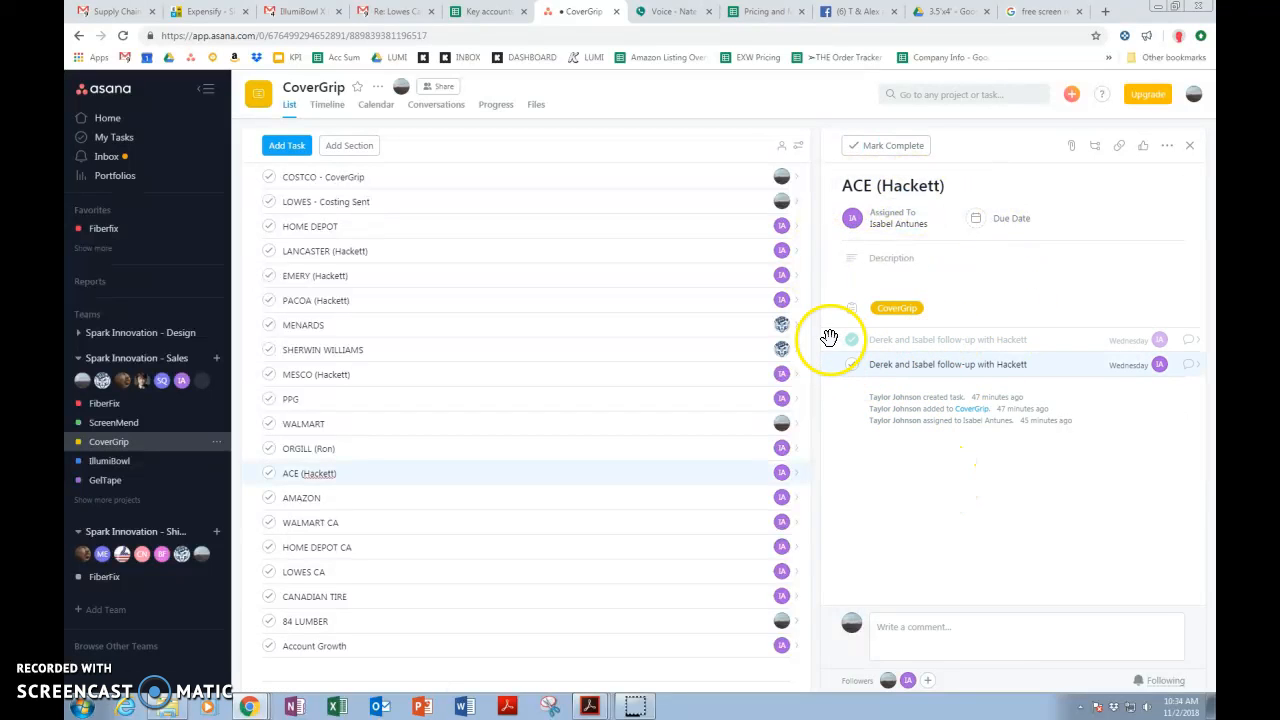
pyautogui.moveTo(847, 340)
pyautogui.mouseDown()
pyautogui.moveTo(866, 343)
pyautogui.moveTo(826, 335)
pyautogui.mouseUp()
pyautogui.click(967, 340)
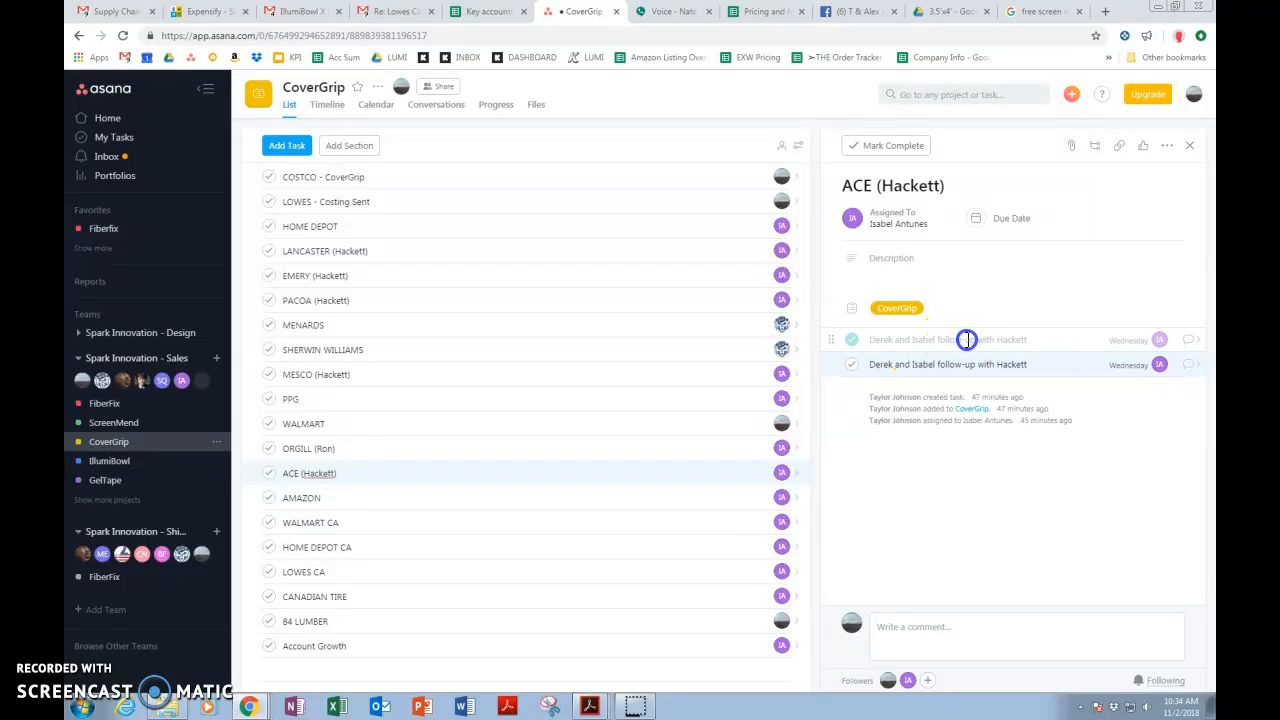
pyautogui.click(1193, 341)
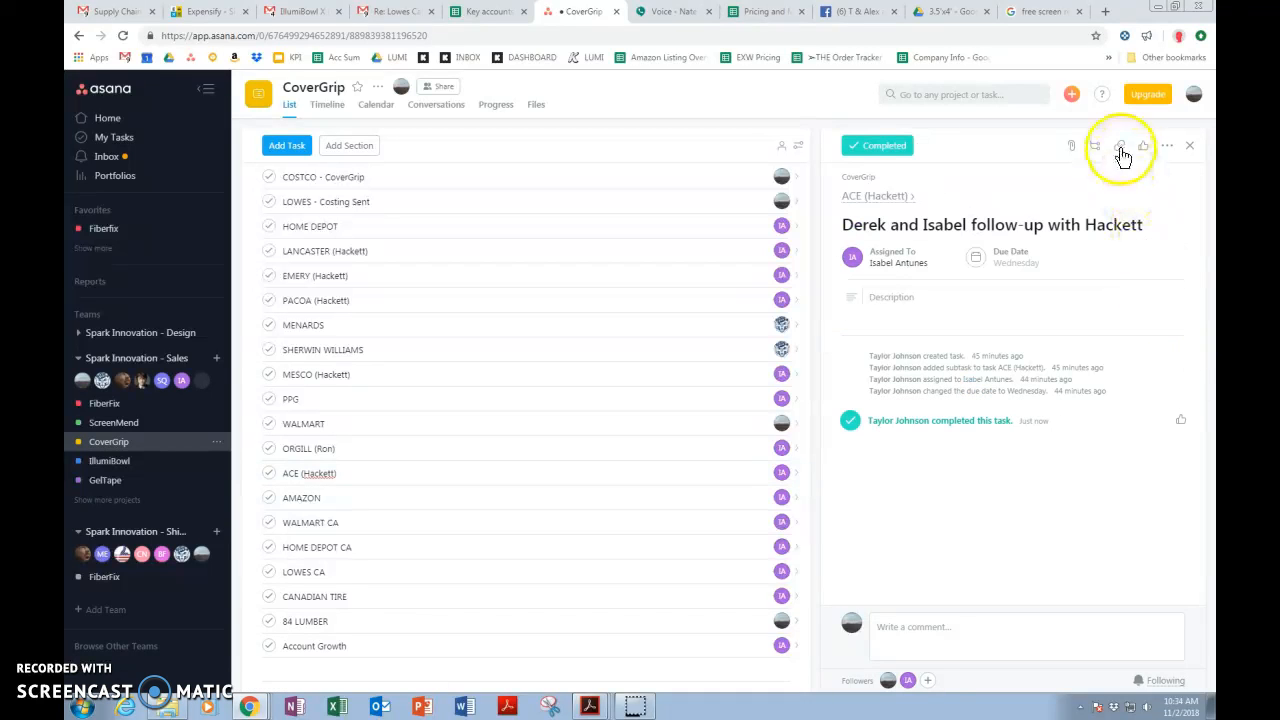
pyautogui.click(1164, 146)
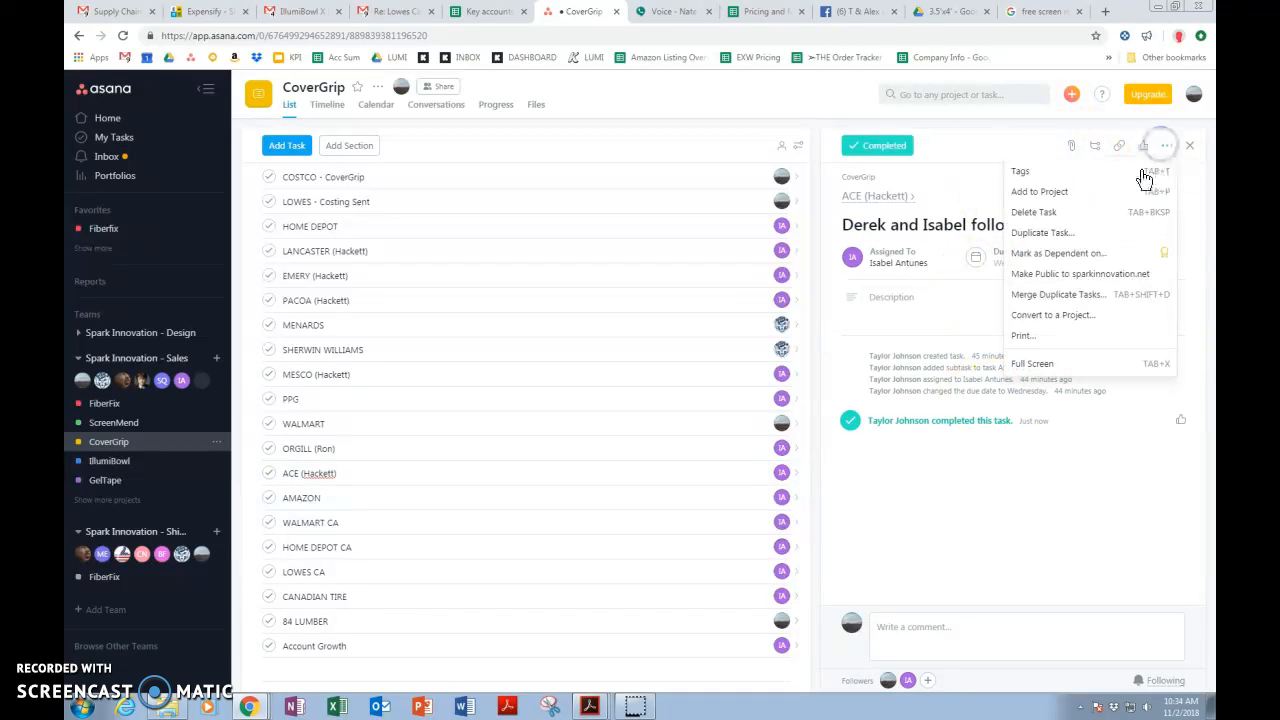
pyautogui.click(1082, 213)
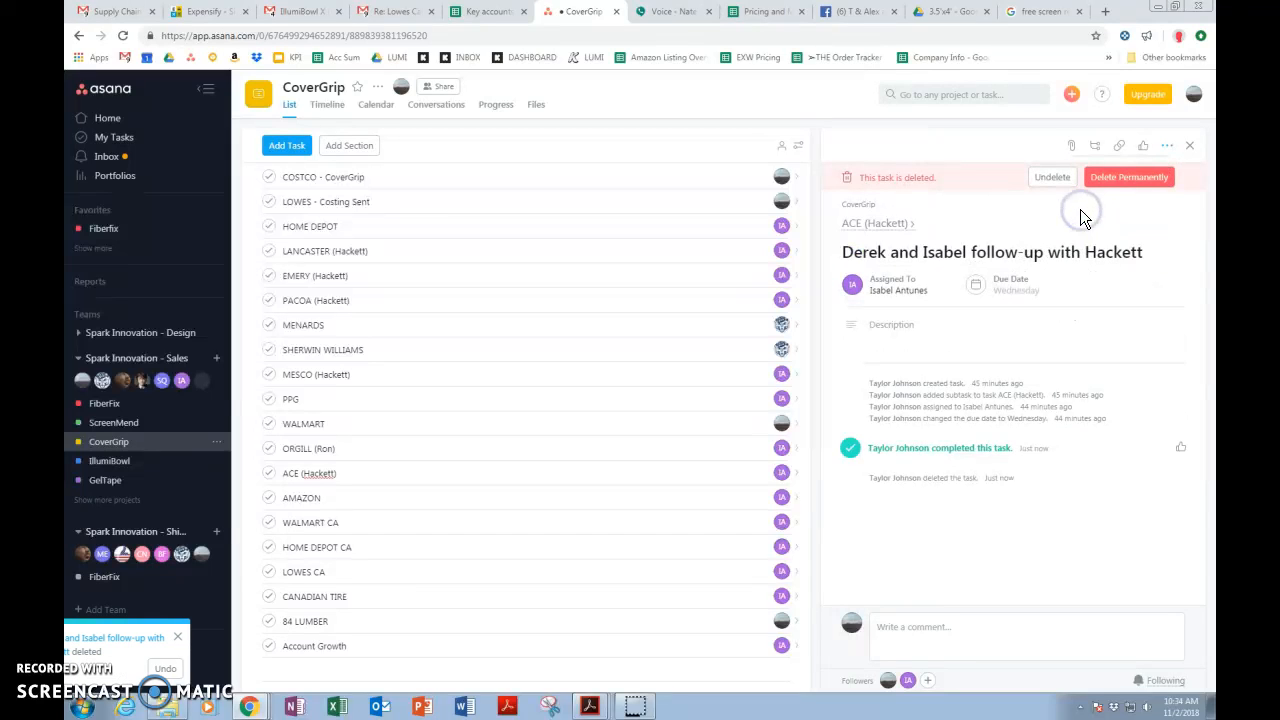
pyautogui.click(886, 226)
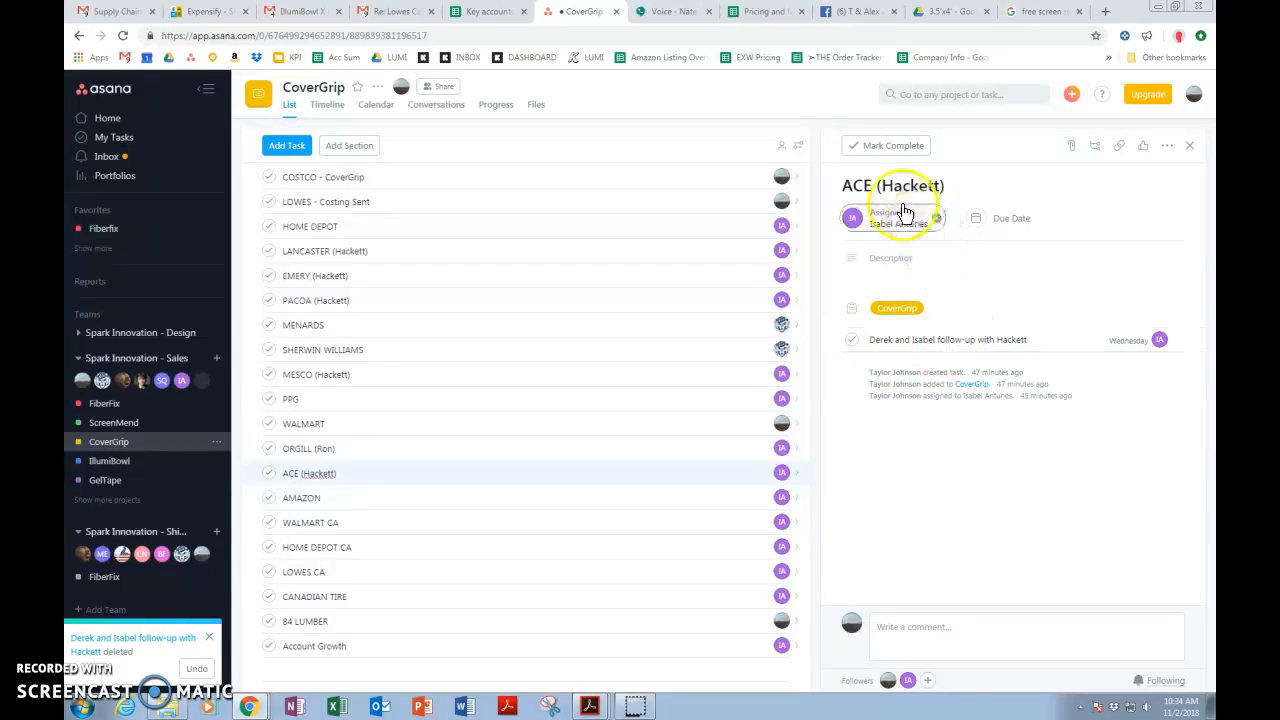
# Examine the subtasks of the EMERY (Hackett) and MESCO (Hackett) tasks
pyautogui.click(312, 277)
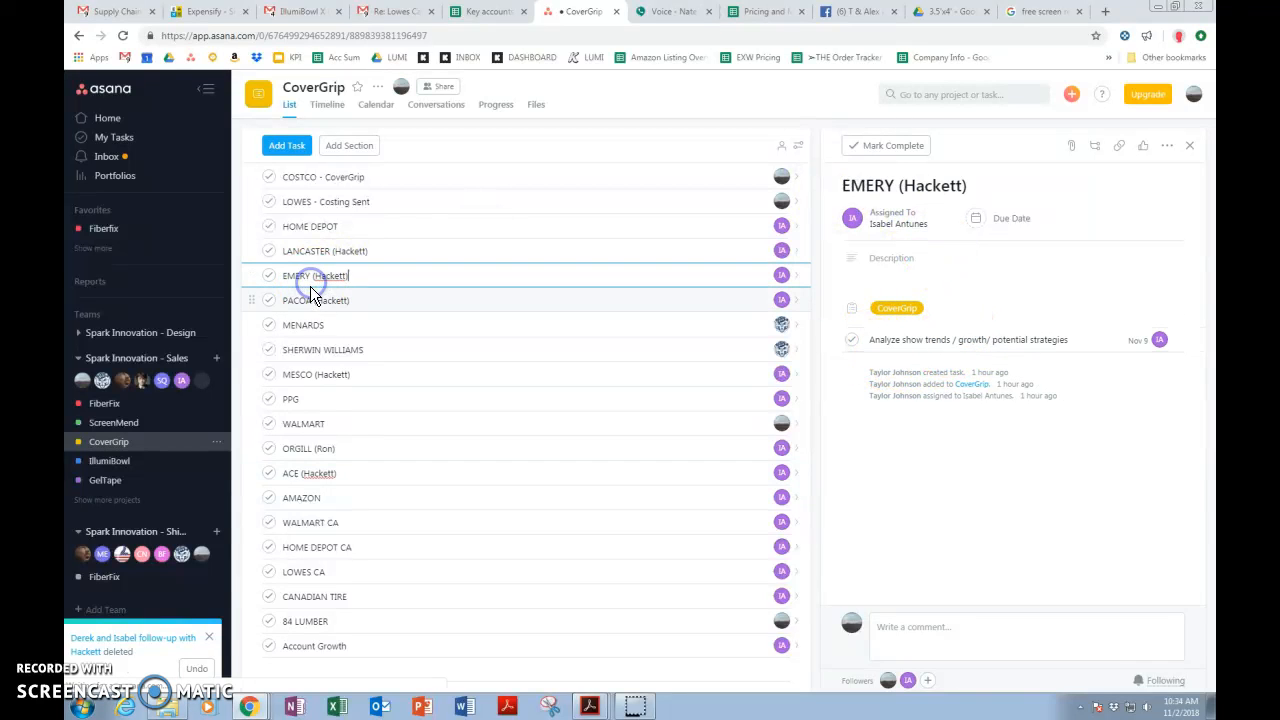
pyautogui.click(320, 376)
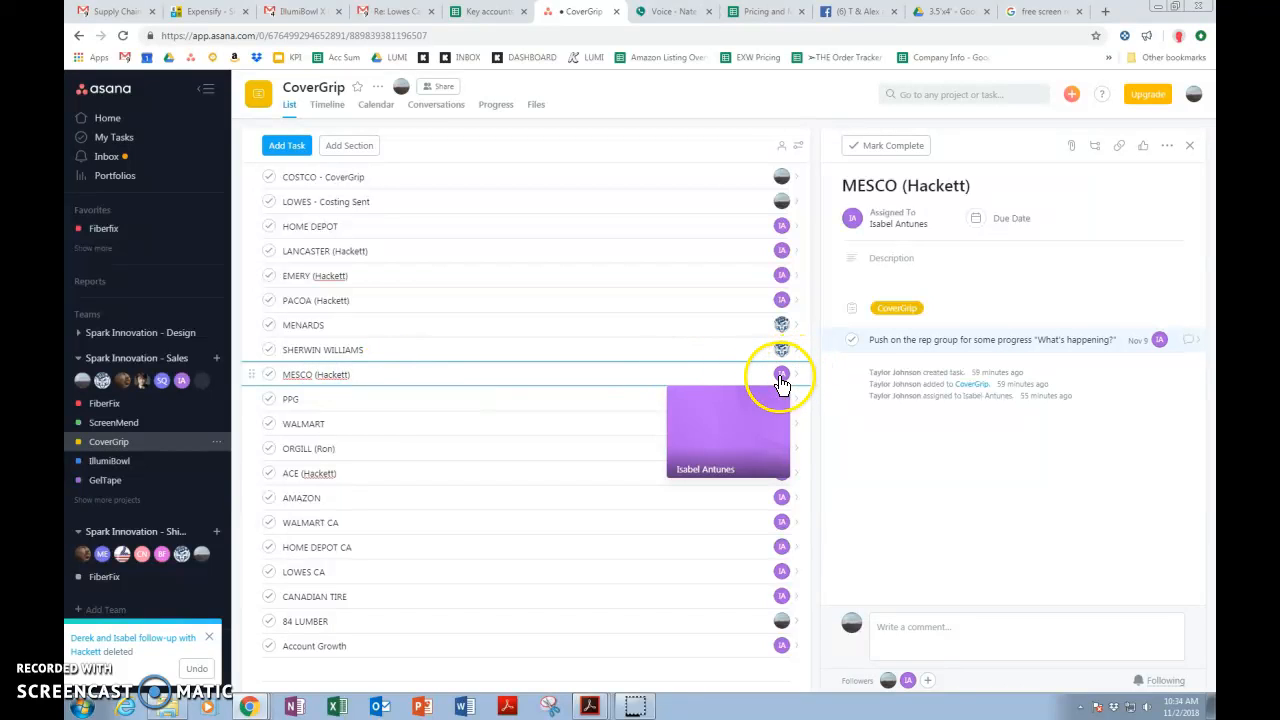
# Add a task named Redesign at the end of the CoverGrip list and assign it to the colleague responsible for most accounts
pyautogui.click(324, 674)
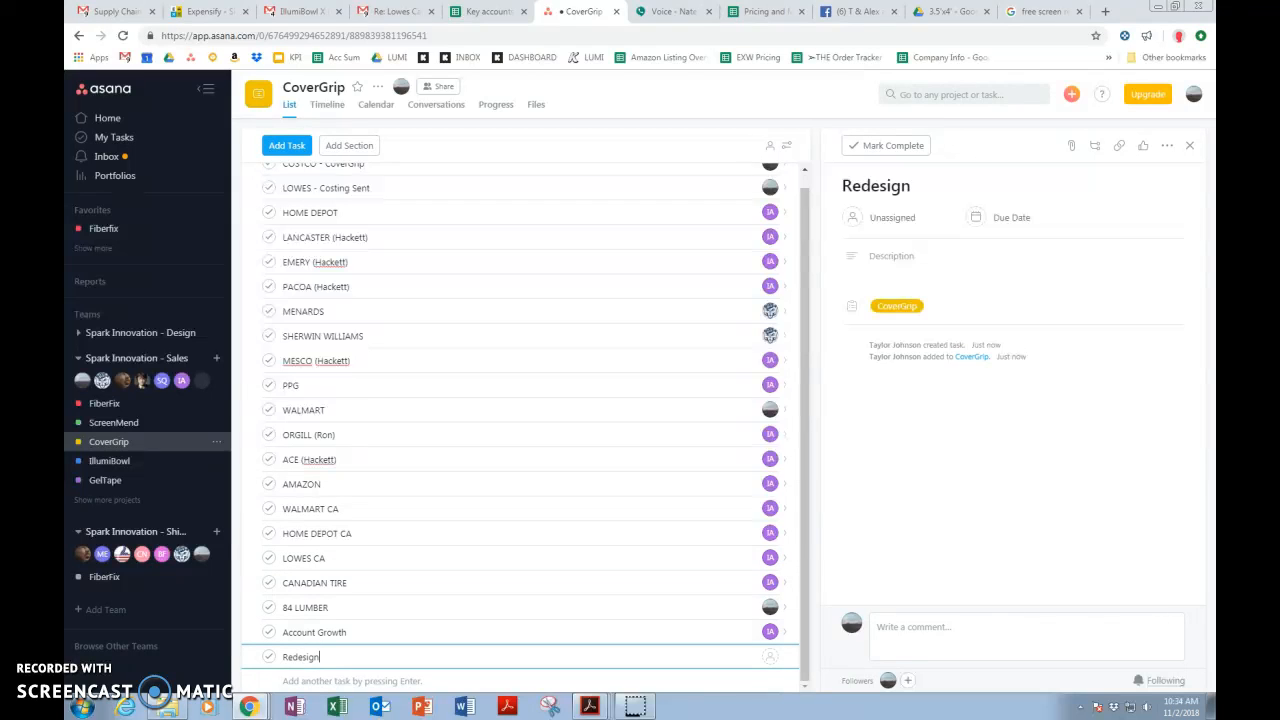
pyautogui.click(771, 659)
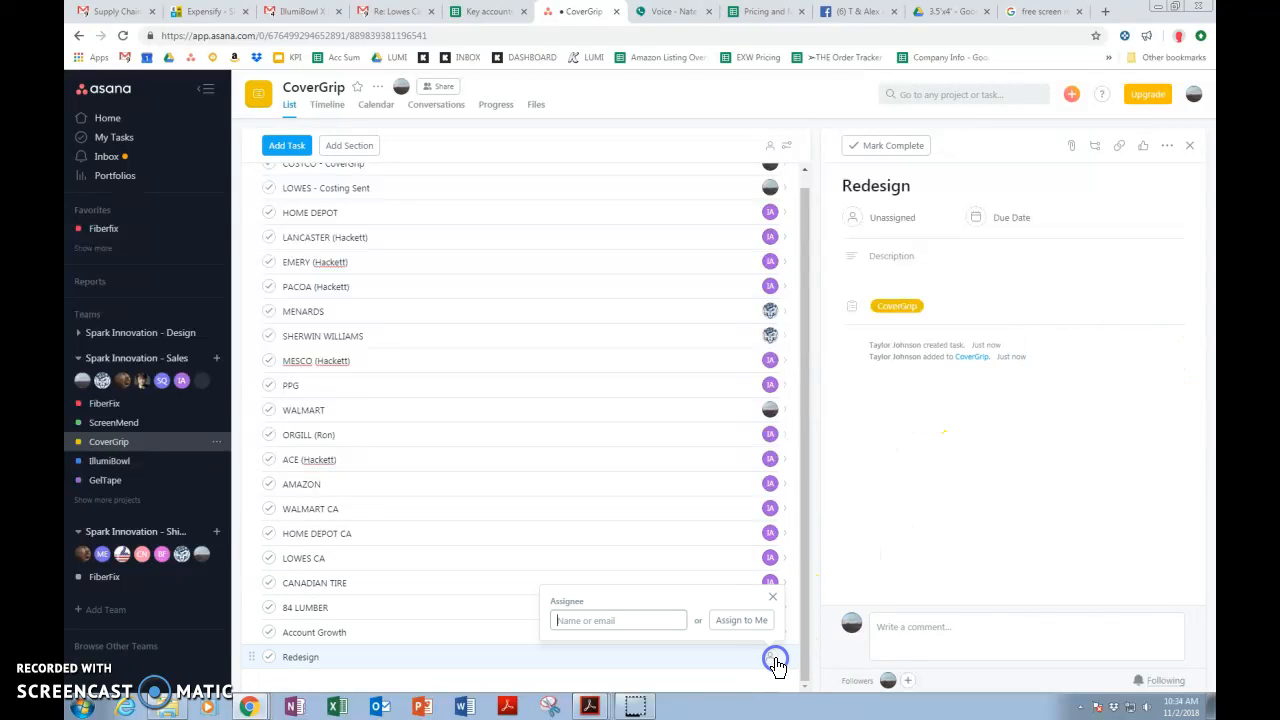
pyautogui.click(760, 625)
pyautogui.click(766, 659)
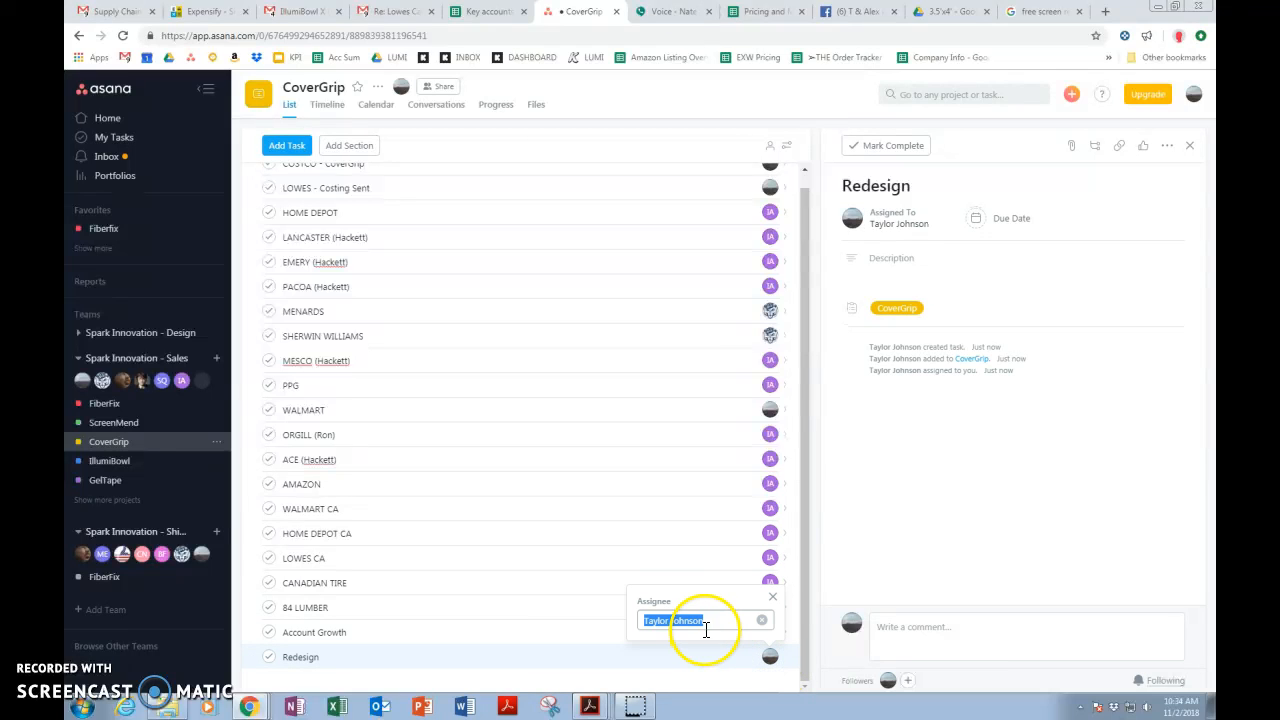
pyautogui.write('is')
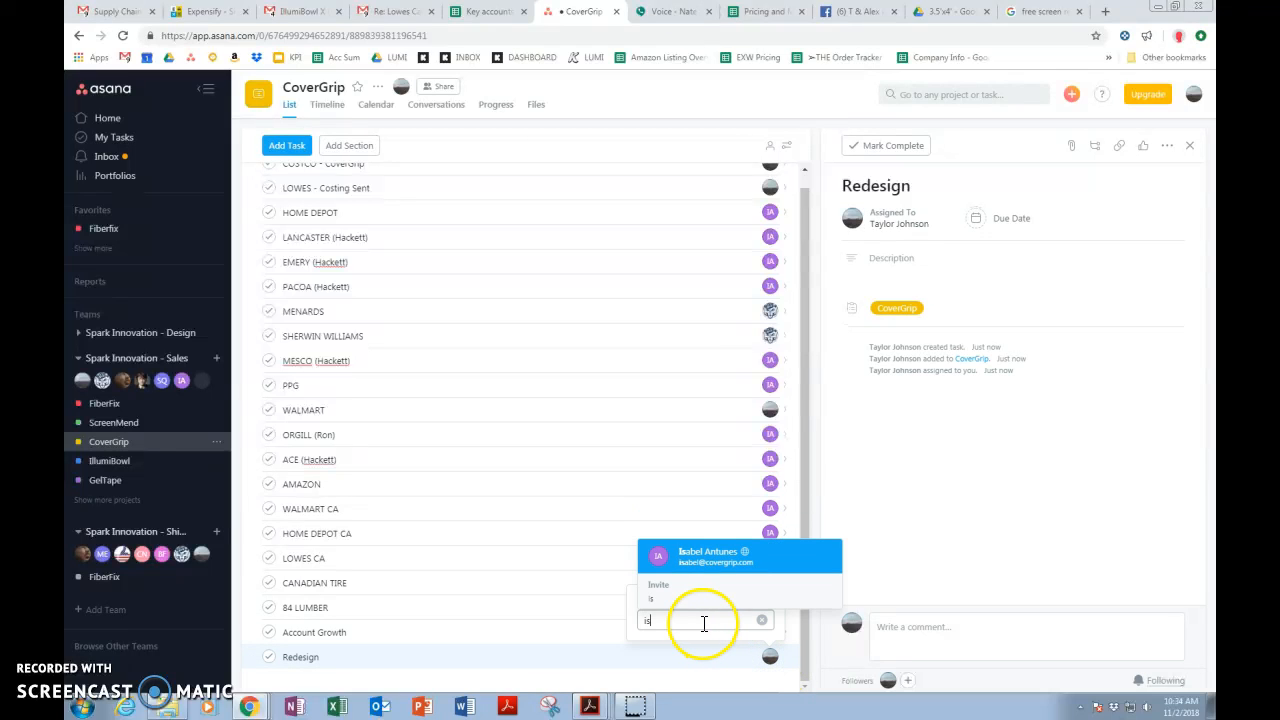
pyautogui.click(722, 566)
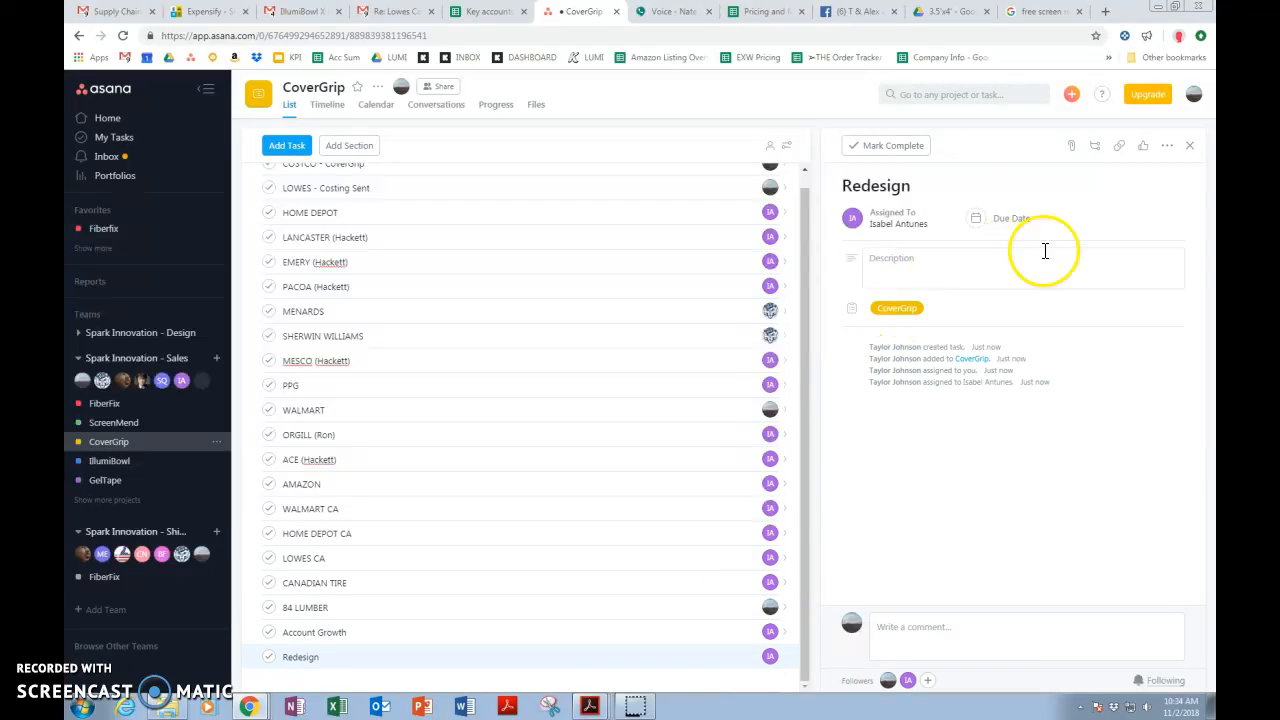
pyautogui.click(913, 263)
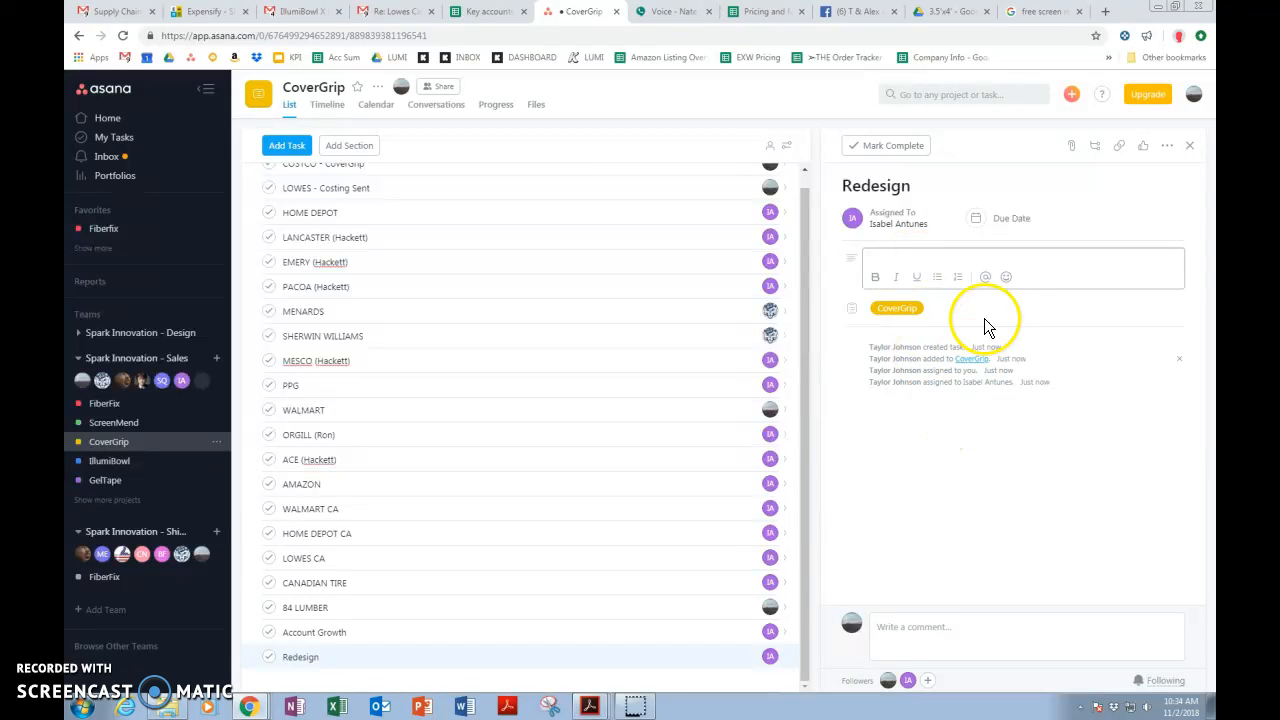
pyautogui.click(1167, 148)
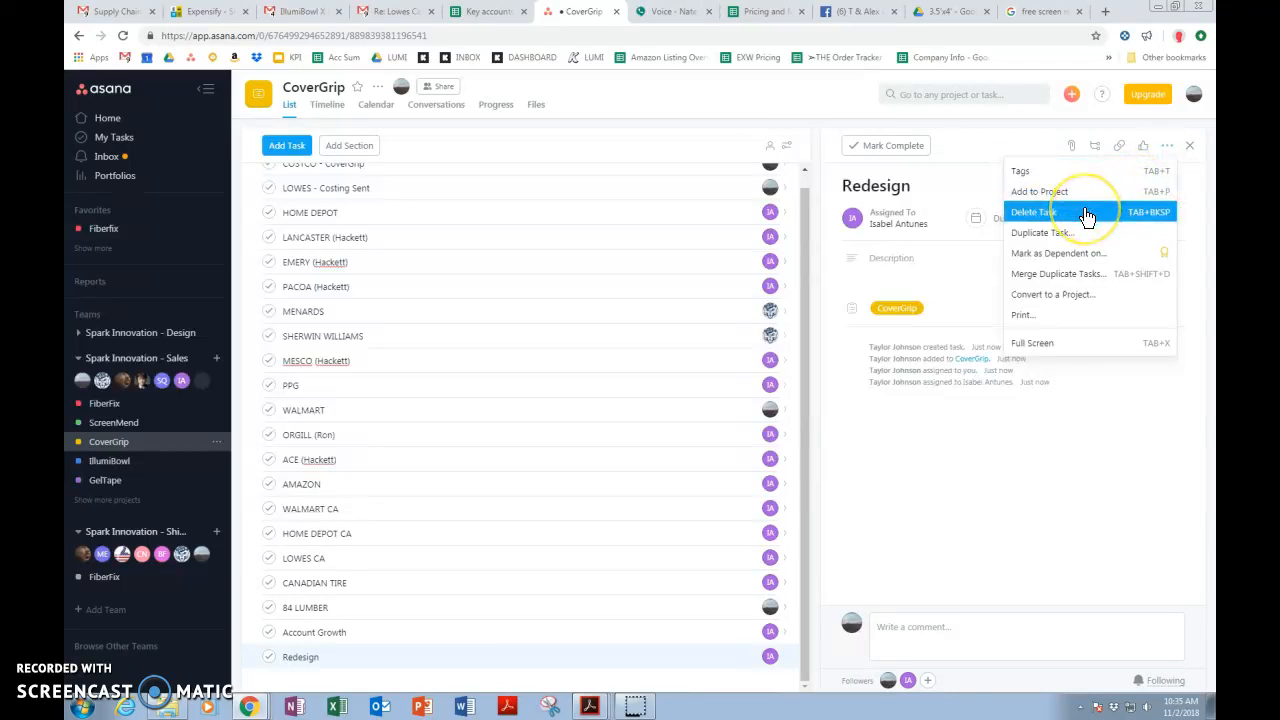
# Draft a comment on the Redesign task that mentions its assignee and begins "did you make an", and clear the draft
pyautogui.click(938, 628)
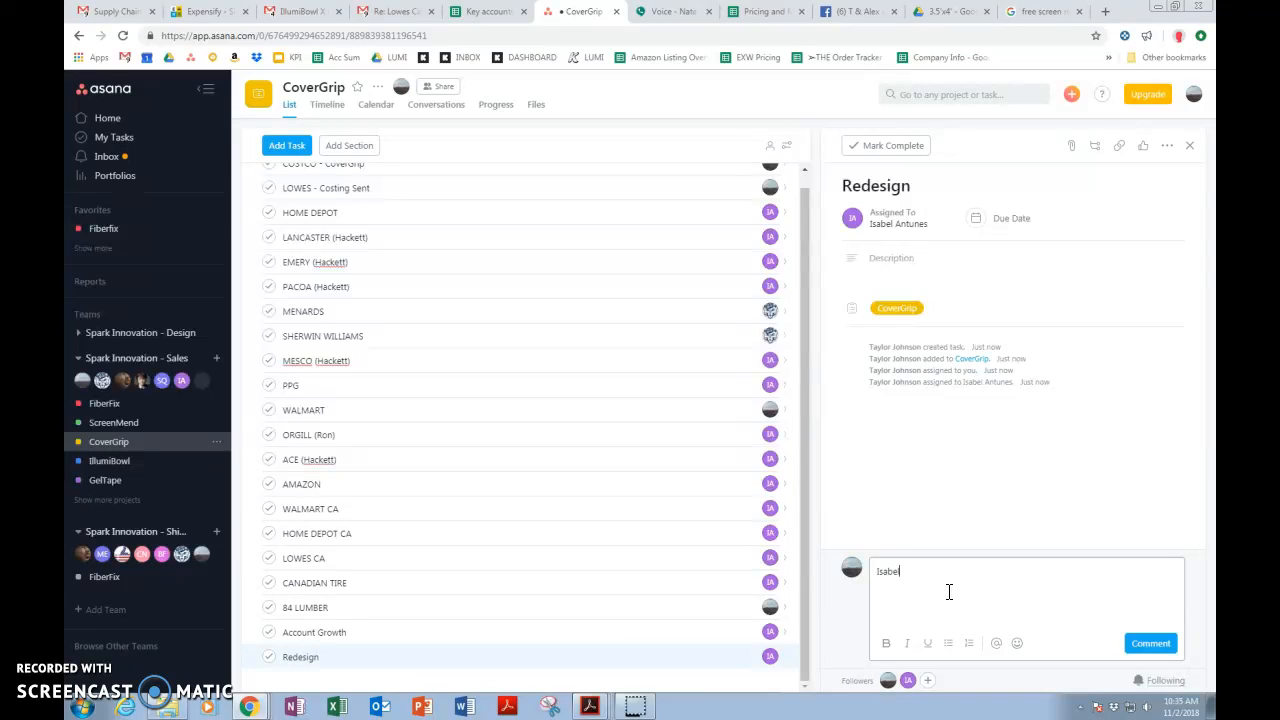
pyautogui.write('@isab')
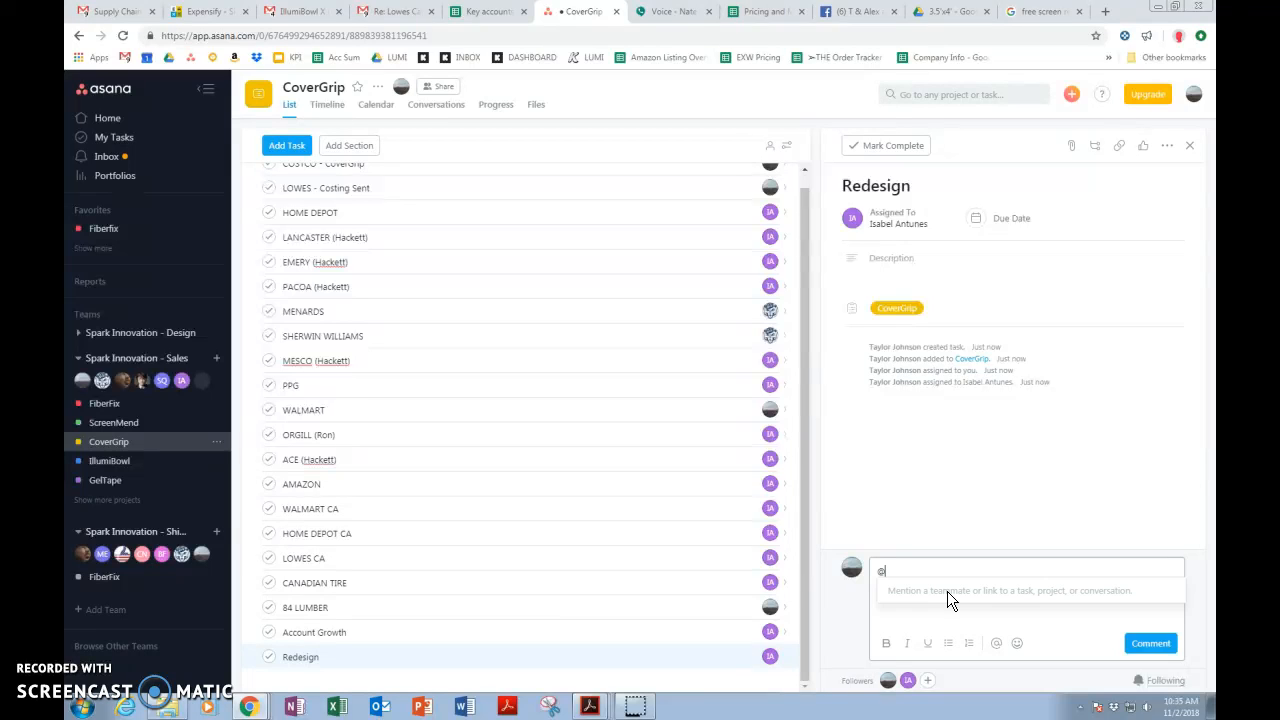
pyautogui.press('Return')
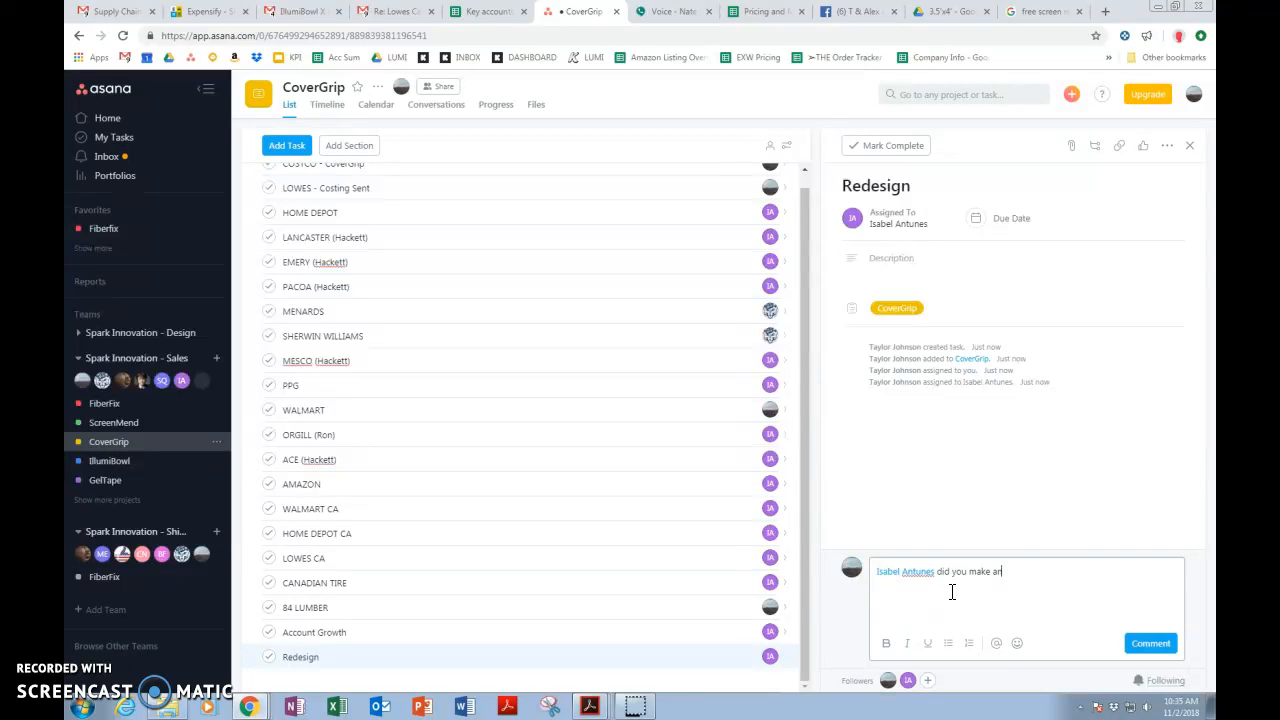
pyautogui.moveTo(1003, 571); pyautogui.dragTo(877, 582)
pyautogui.press('BackSpace')
# Delete the Redesign task from the CoverGrip project
pyautogui.click(1168, 147)
pyautogui.click(1066, 209)
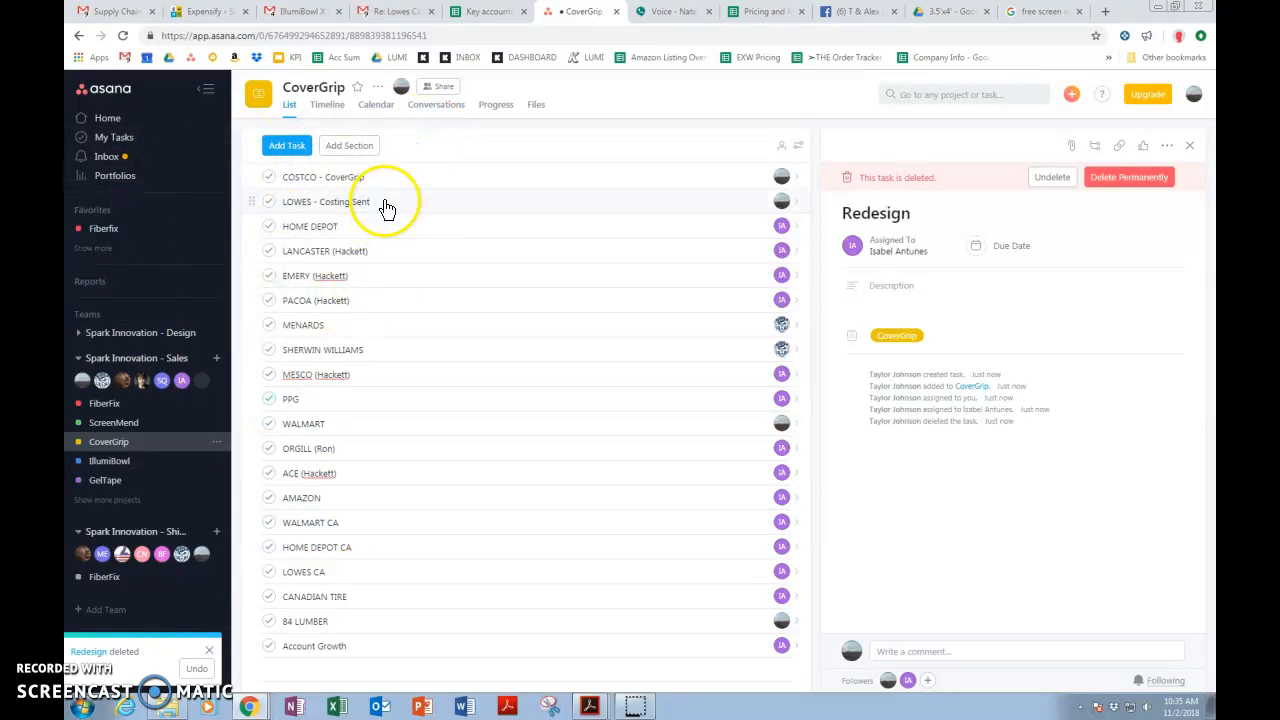
pyautogui.moveTo(781, 385)
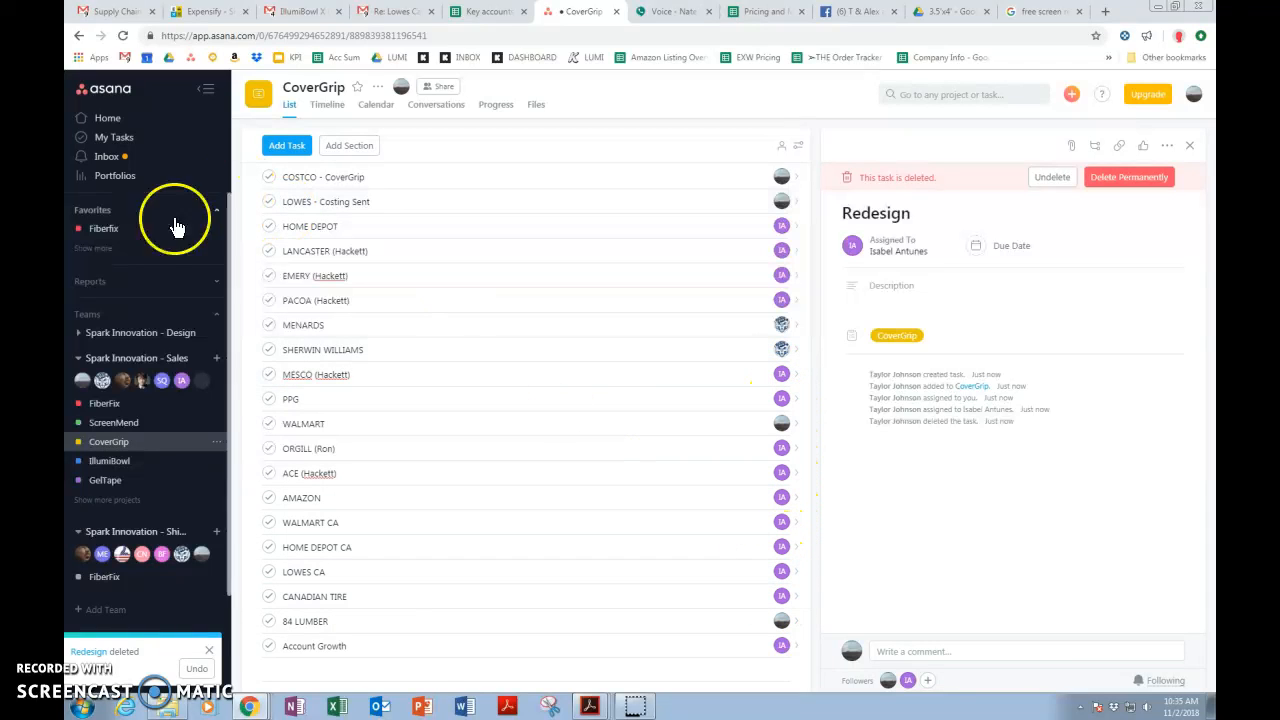
# Open My Tasks and look through the personal task list down to the Later section
pyautogui.click(112, 139)
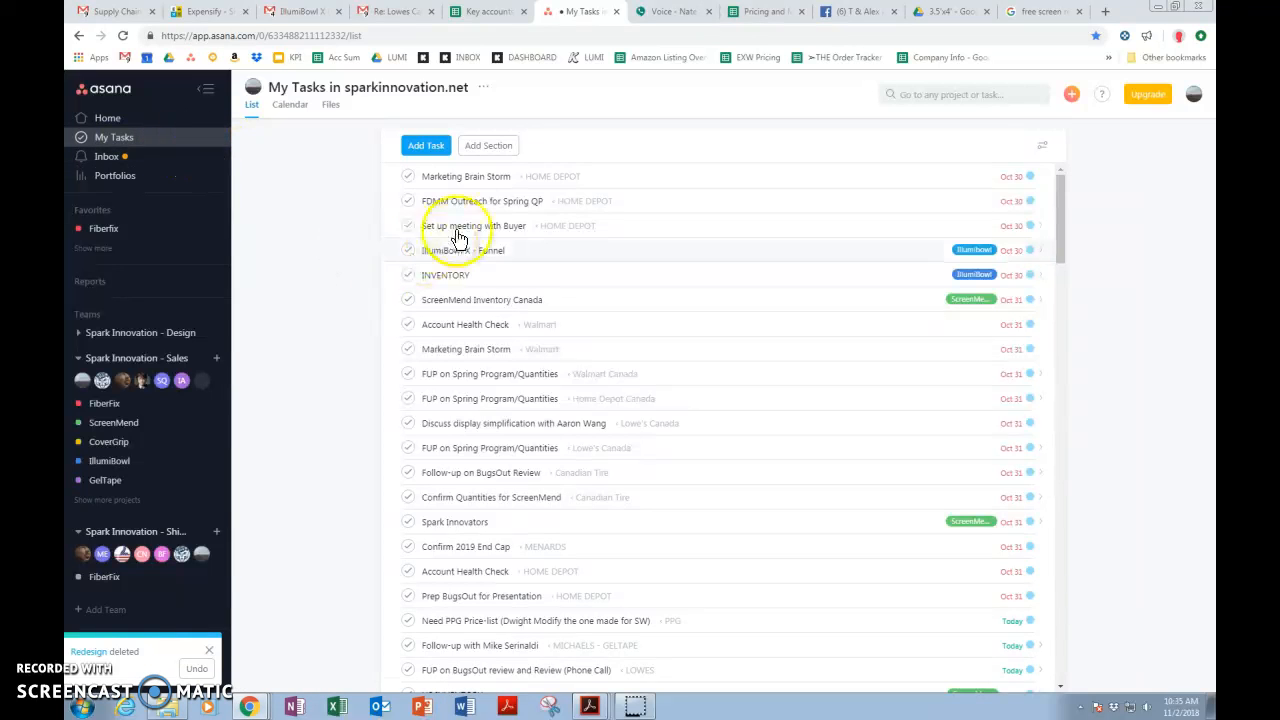
pyautogui.scroll(-3, 512, 192)
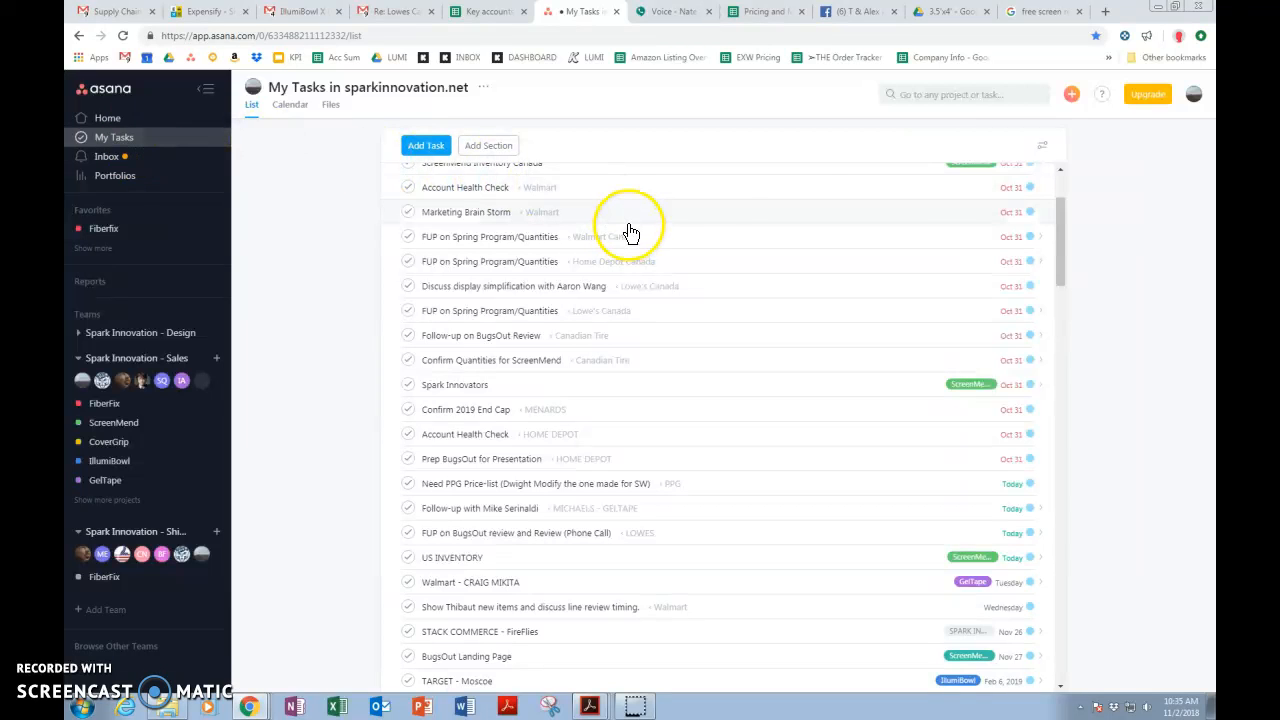
pyautogui.moveTo(1062, 230); pyautogui.dragTo(1057, 194)
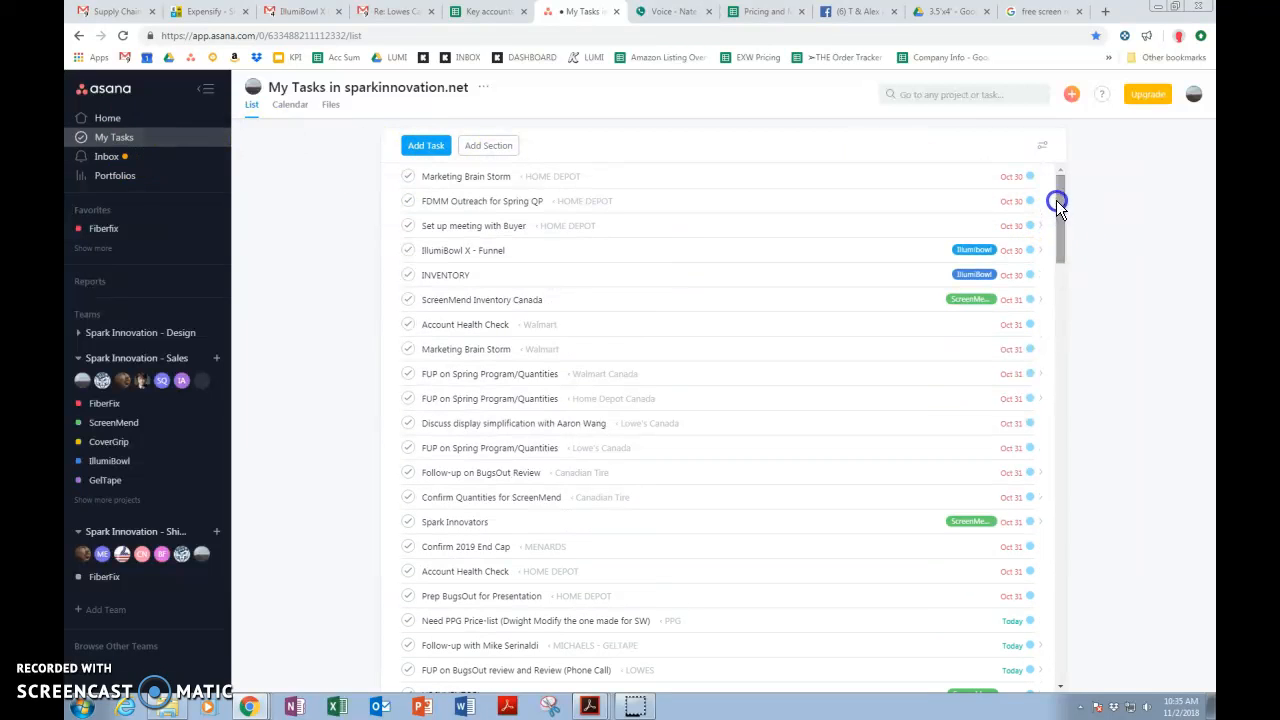
pyautogui.scroll(-5, 1030, 575)
pyautogui.scroll(5, 1030, 575)
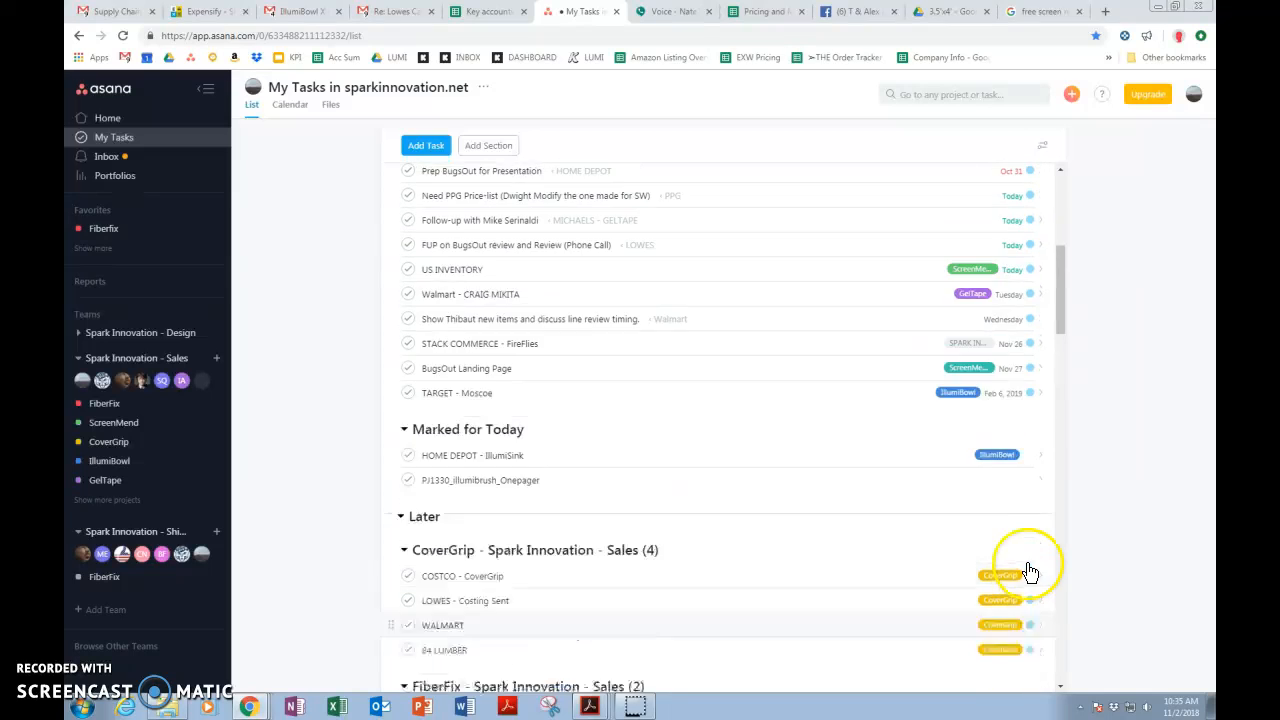
# Examine the view and sort options of the My Tasks list and close them without changing anything
pyautogui.click(1043, 147)
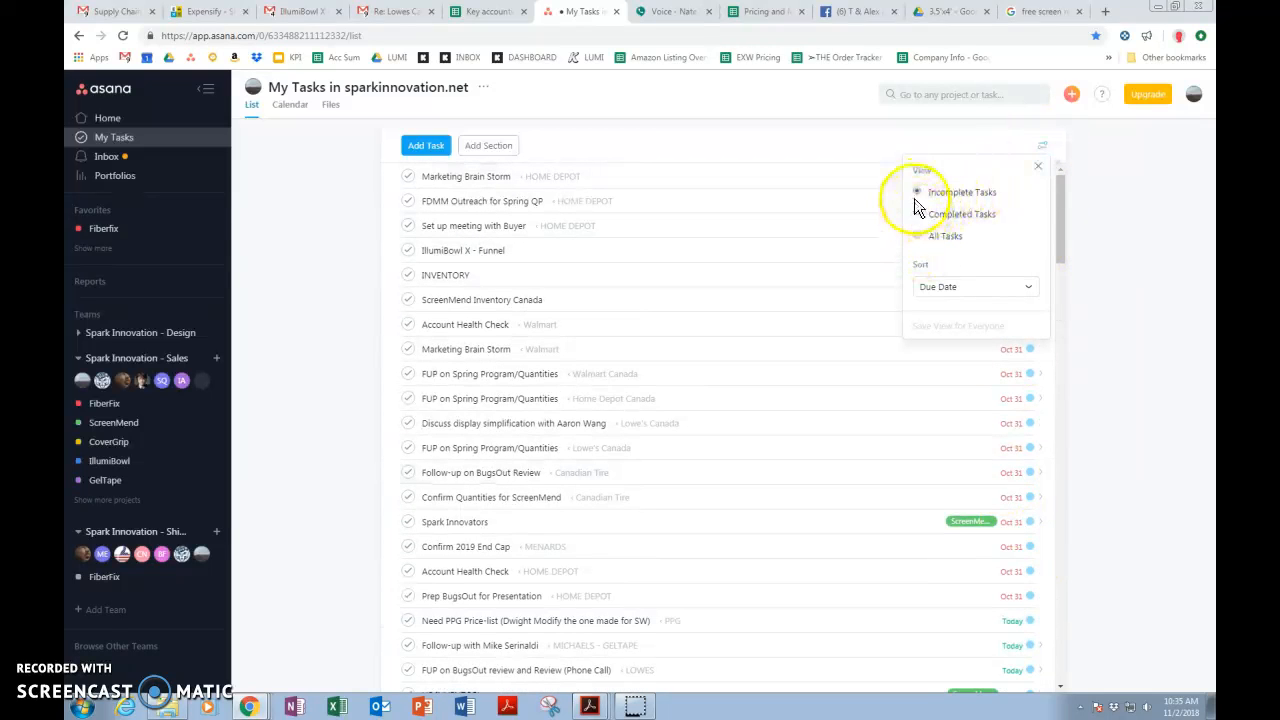
pyautogui.click(955, 288)
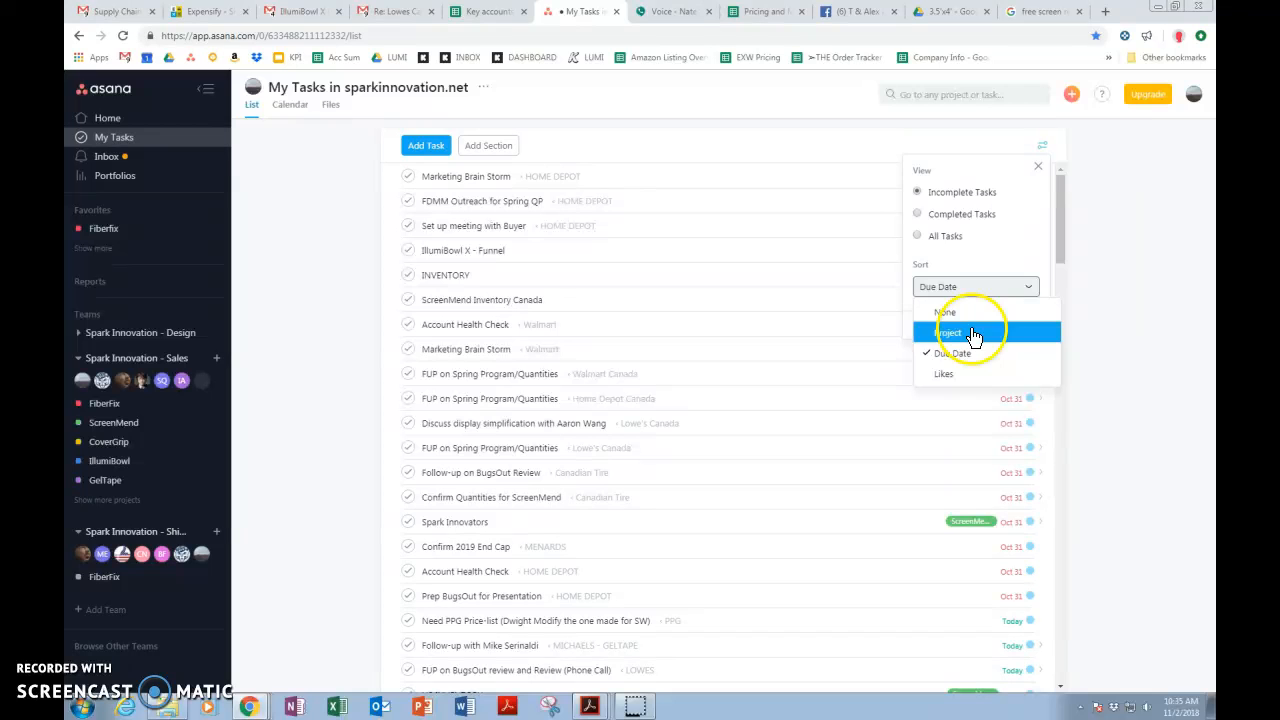
pyautogui.click(1160, 200)
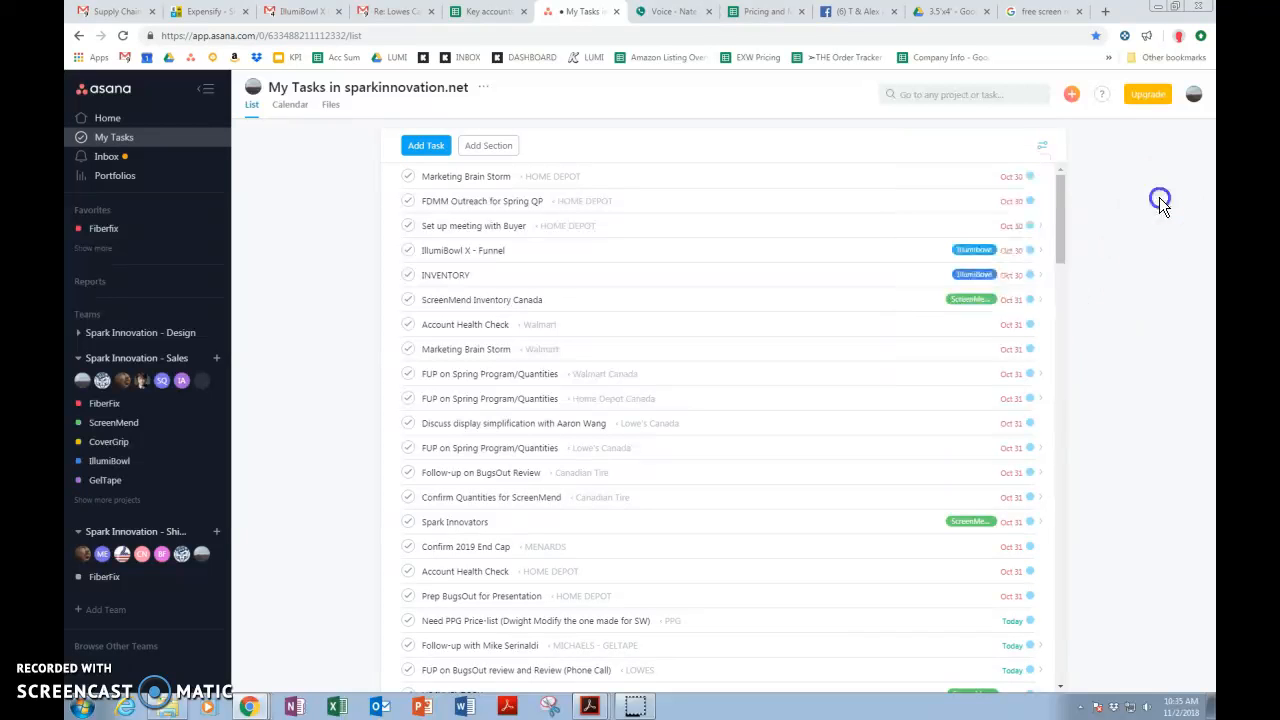
# Review the due dates, parent accounts and per-project groups of the tasks in My Tasks
pyautogui.scroll(-4, 637, 243)
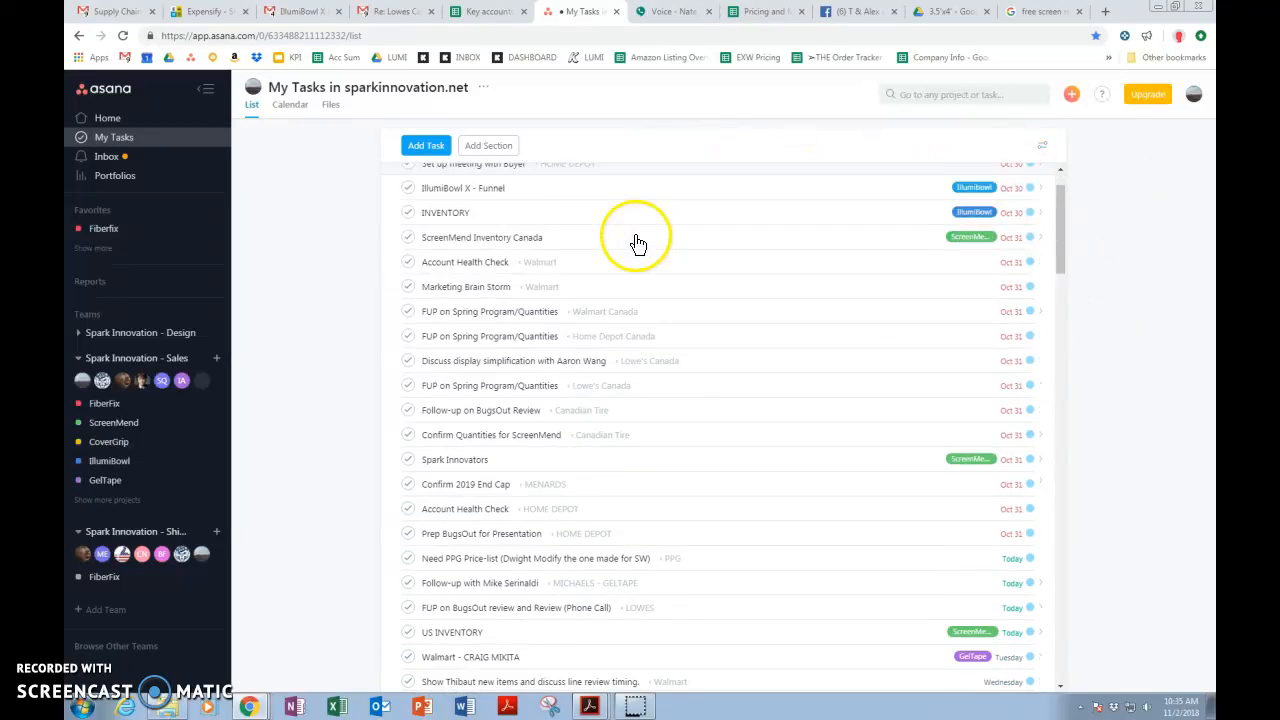
pyautogui.scroll(4, 587, 325)
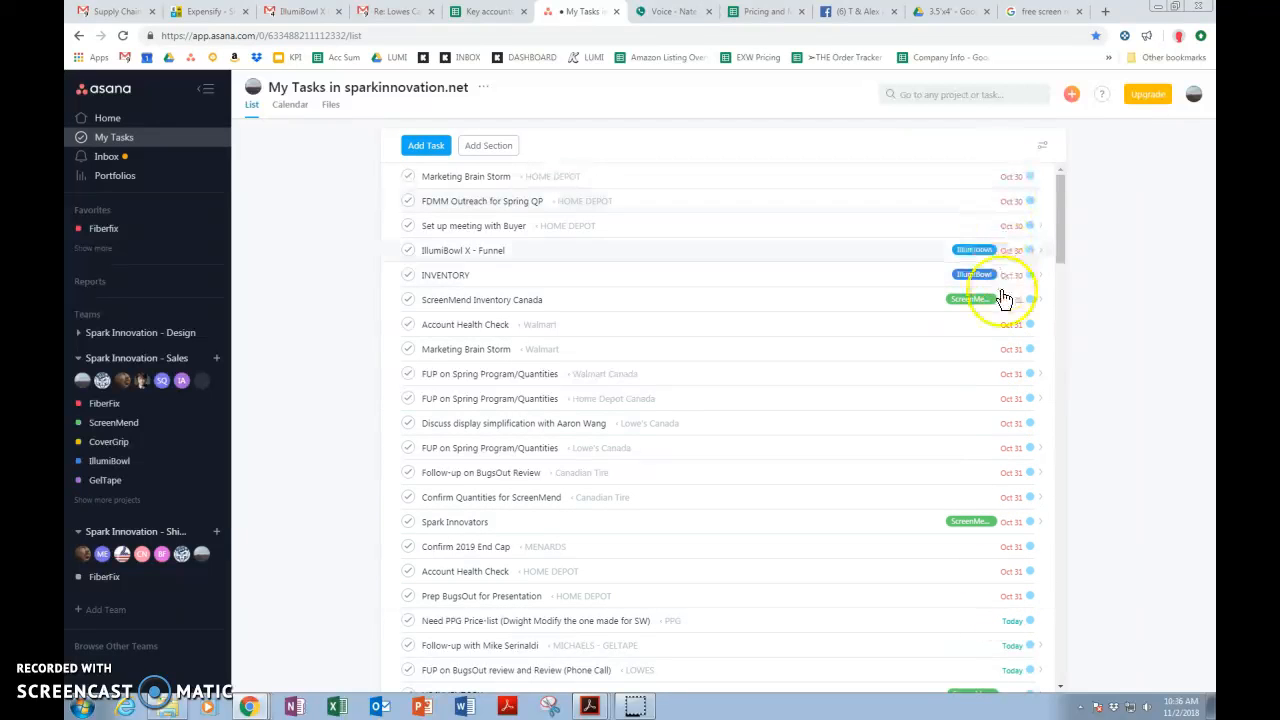
pyautogui.scroll(-2, 912, 540)
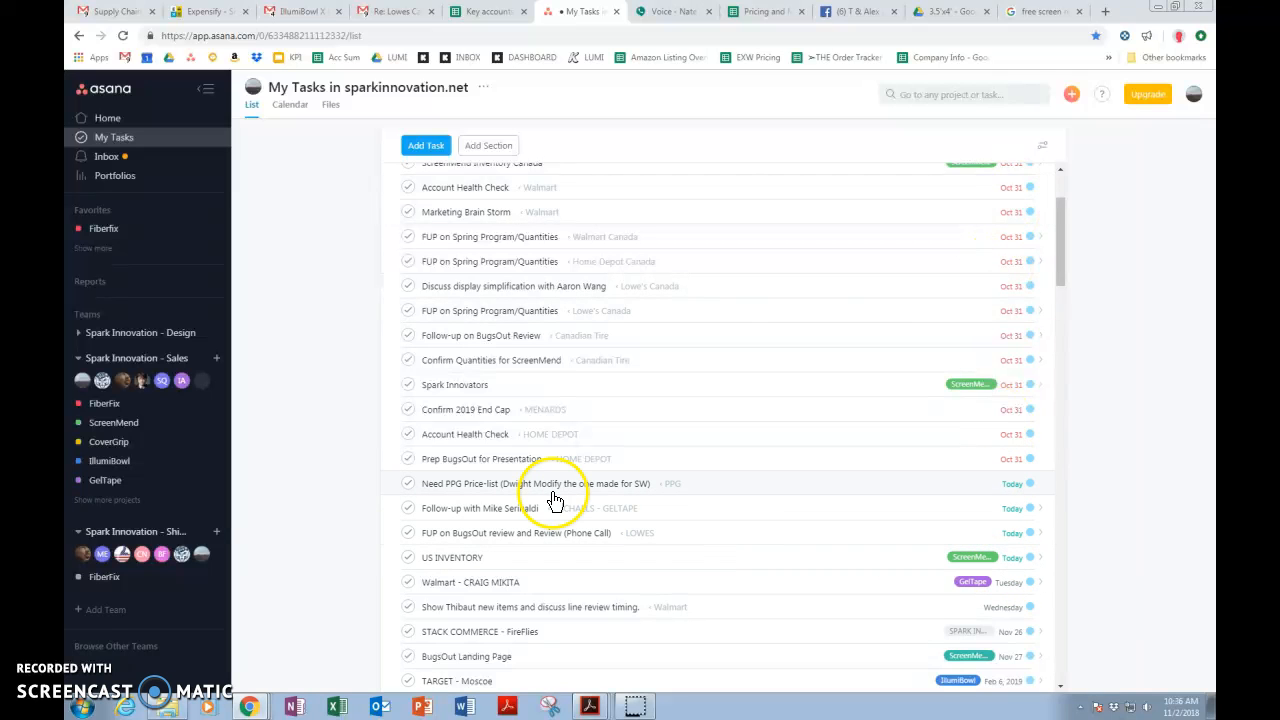
pyautogui.scroll(-10, 609, 514)
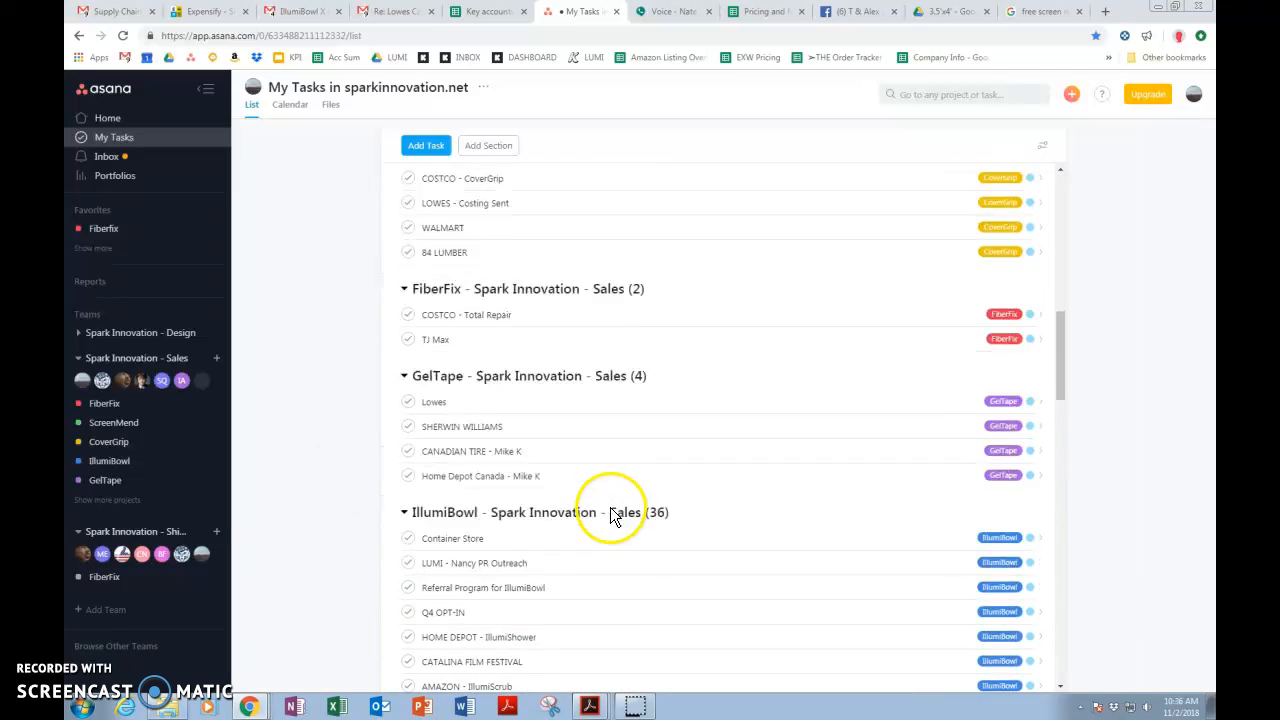
pyautogui.scroll(12, 490, 443)
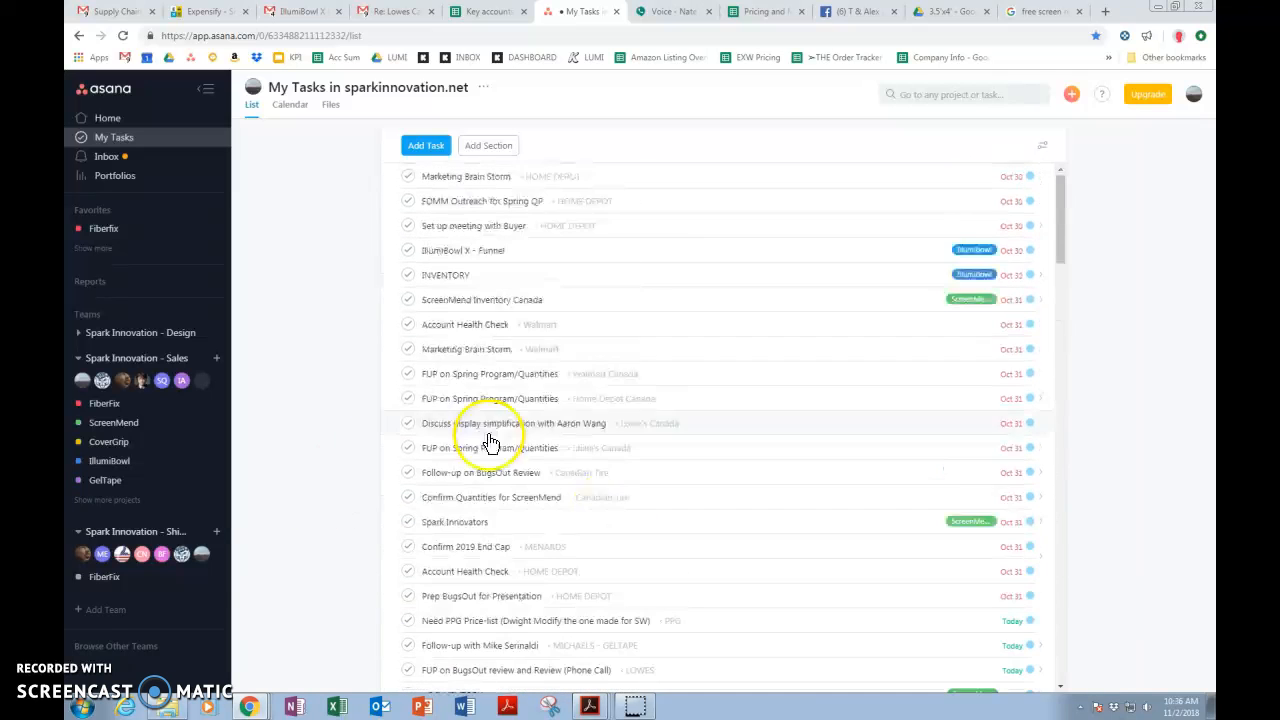
# Review the Inbox notifications on followed work and open the Home overview of favorites and recent projects
pyautogui.click(110, 158)
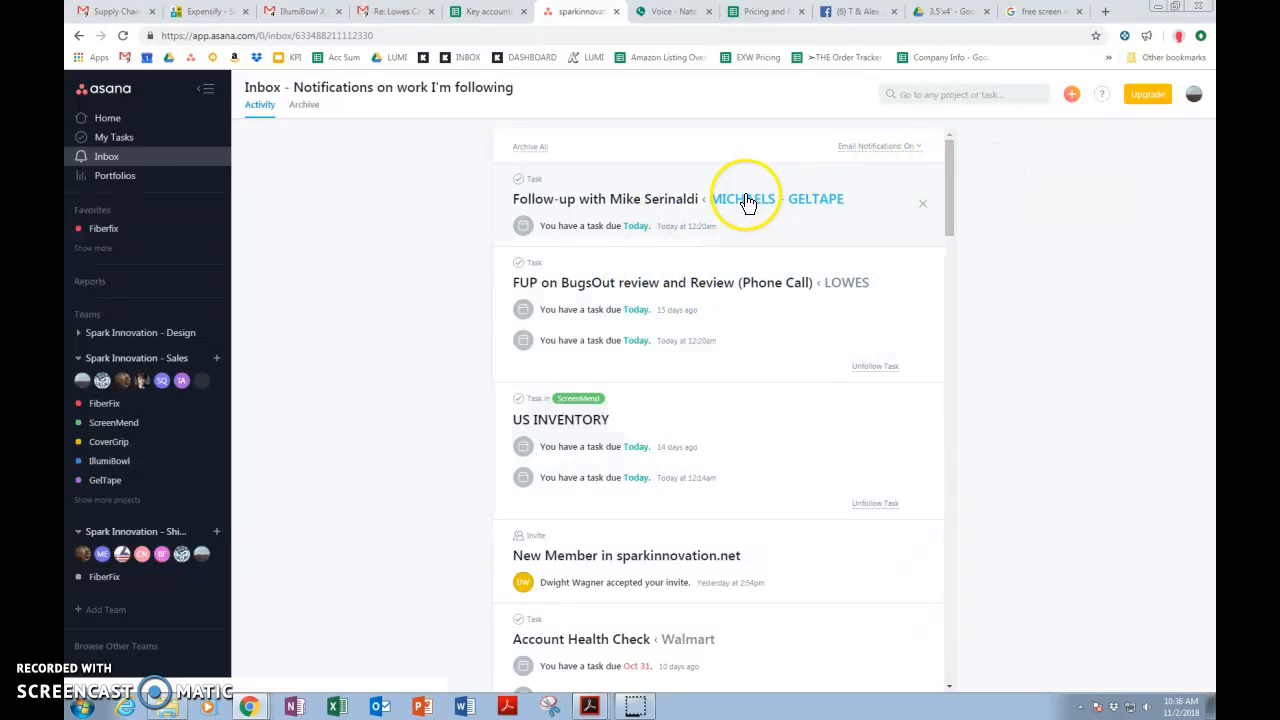
pyautogui.moveTo(947, 166)
pyautogui.mouseDown()
pyautogui.moveTo(953, 323)
pyautogui.moveTo(950, 155)
pyautogui.mouseUp()
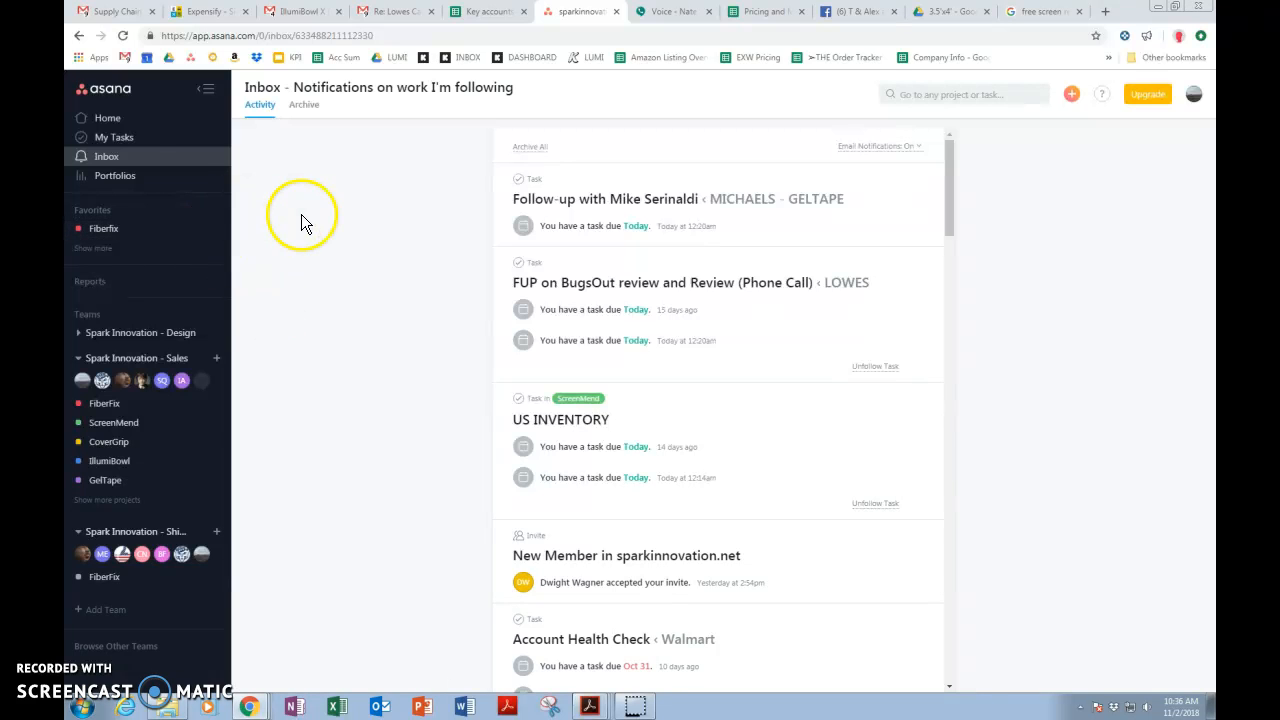
pyautogui.click(110, 117)
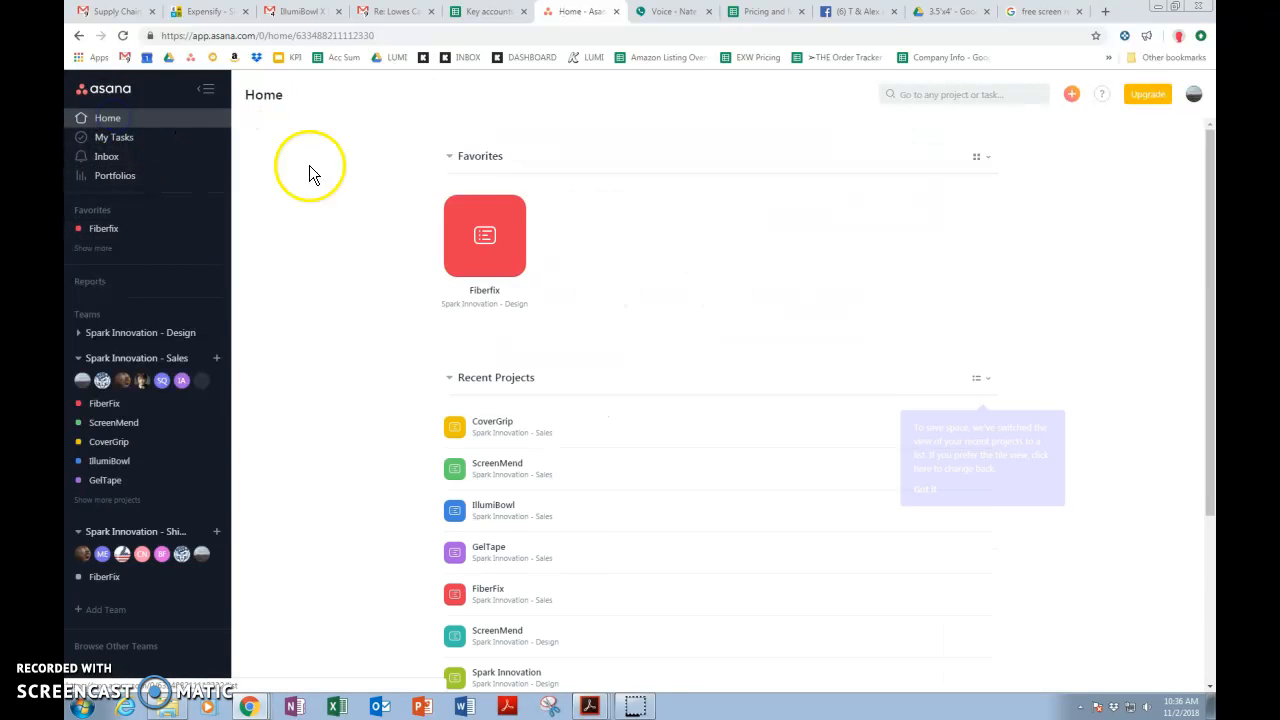